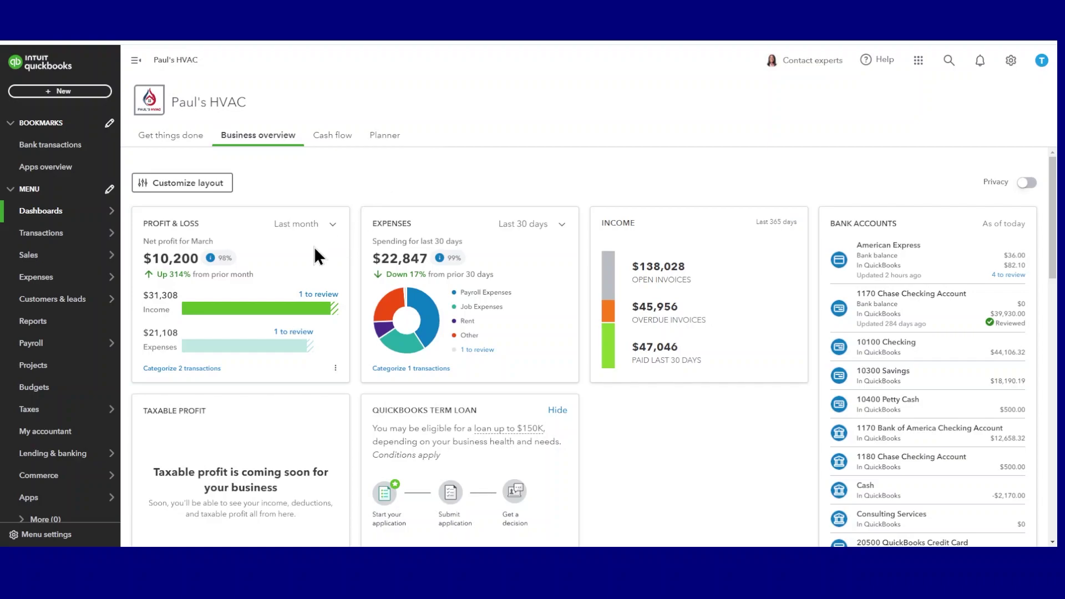
Step: Open Receive payment for invoice 01011 from the Sales invoices list
mouse_move(52, 261)
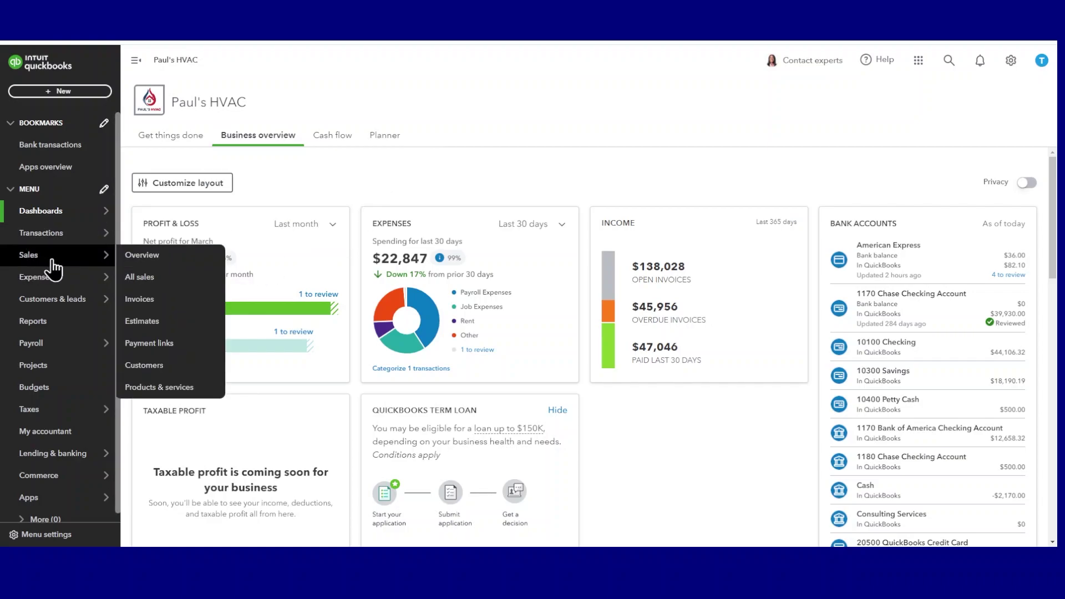
left_click(149, 300)
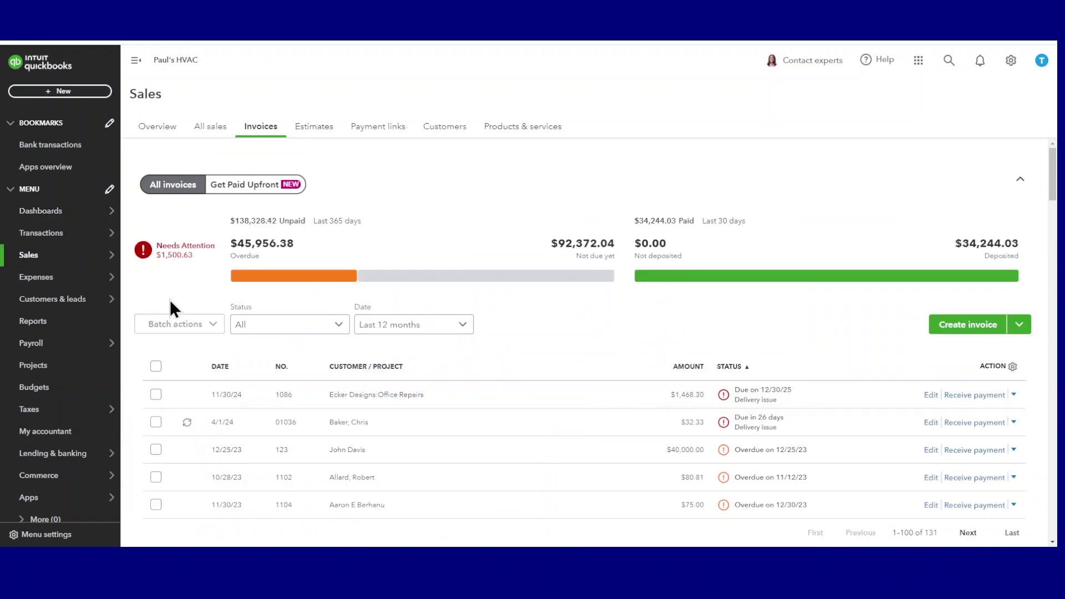
scroll(361, 312, "down", 3)
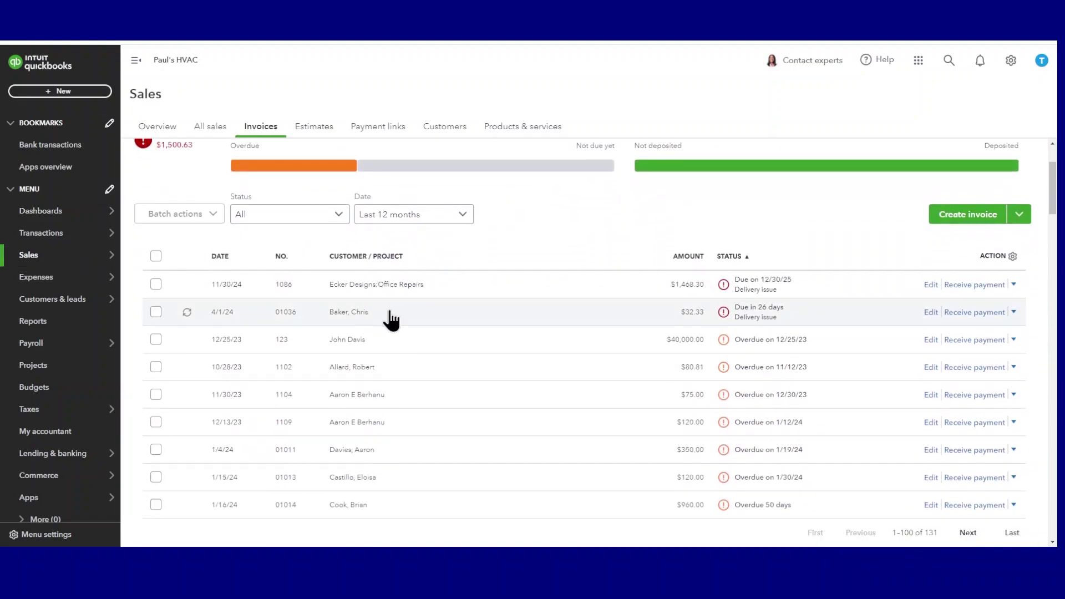
scroll(464, 394, "down", 2)
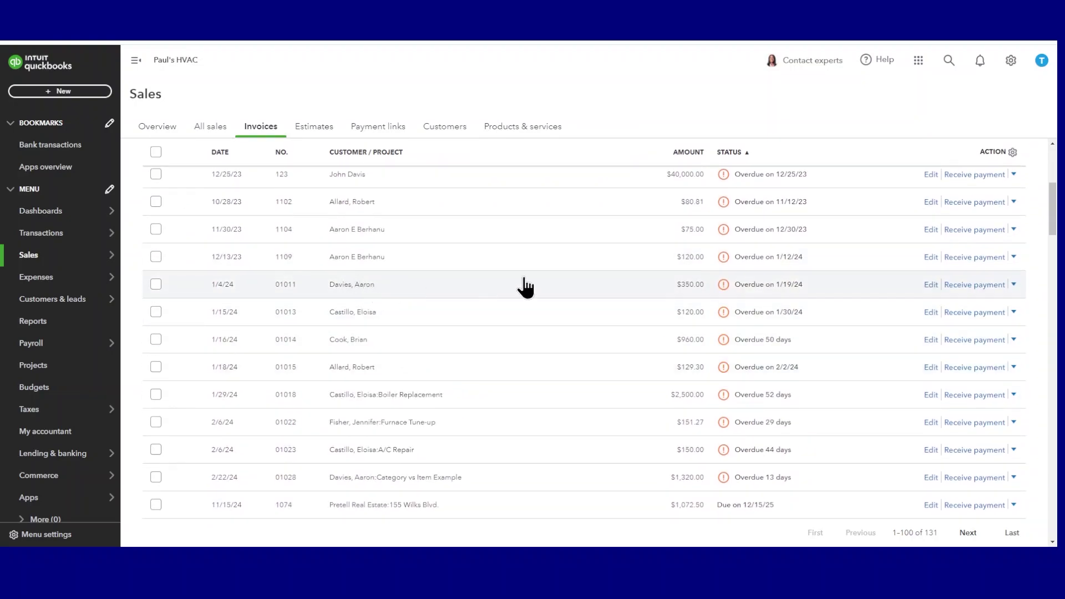
left_click(975, 284)
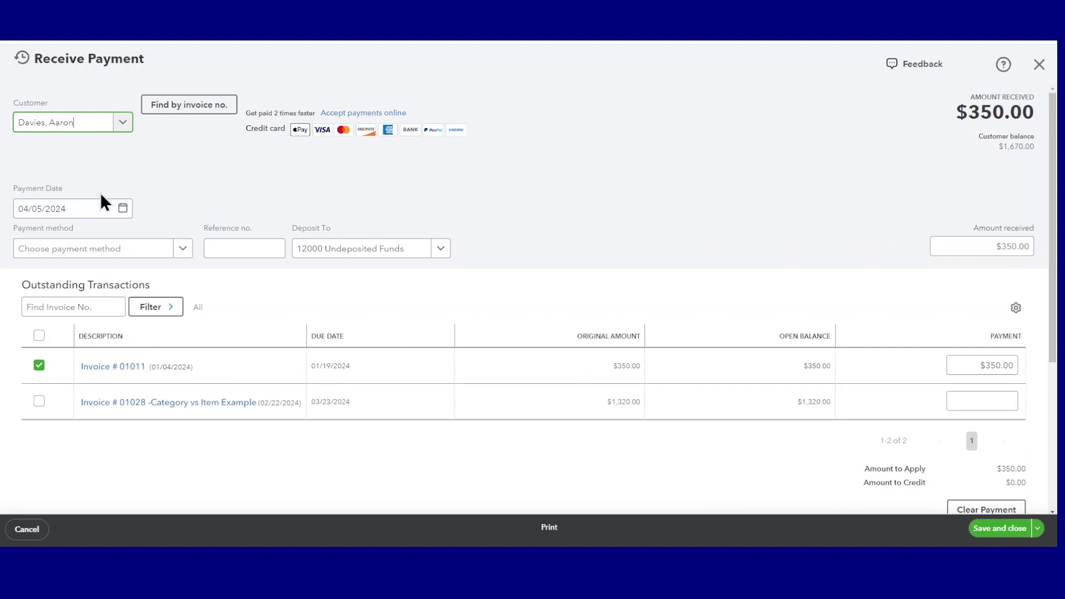
Step: Record the $350 payment as Check, reference 5498, into 12000 Undeposited Funds, and save
left_click(185, 251)
left_click(42, 367)
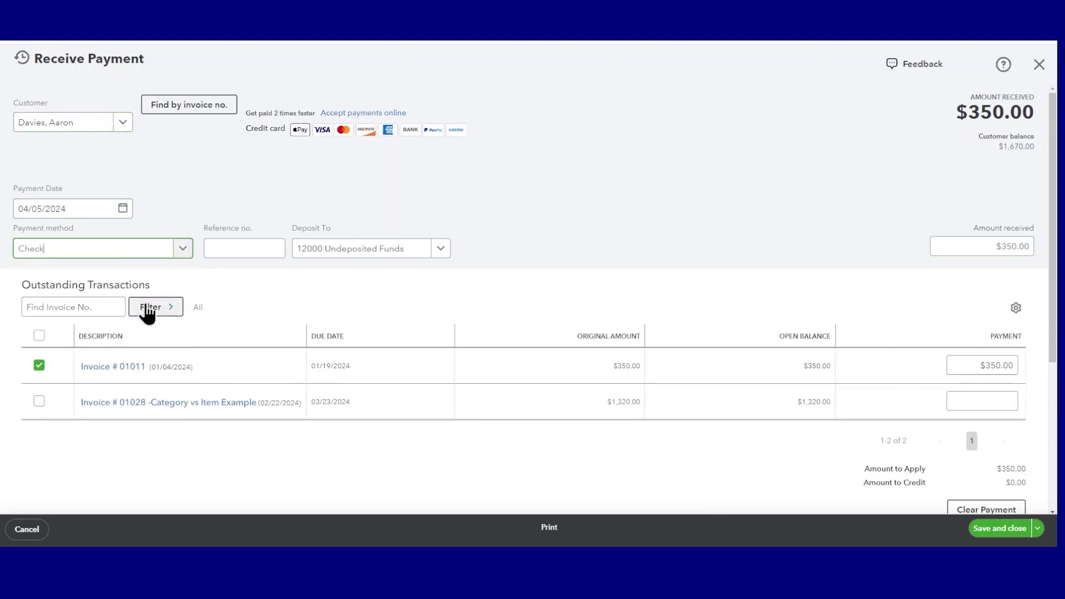
left_click(234, 244)
type("5498")
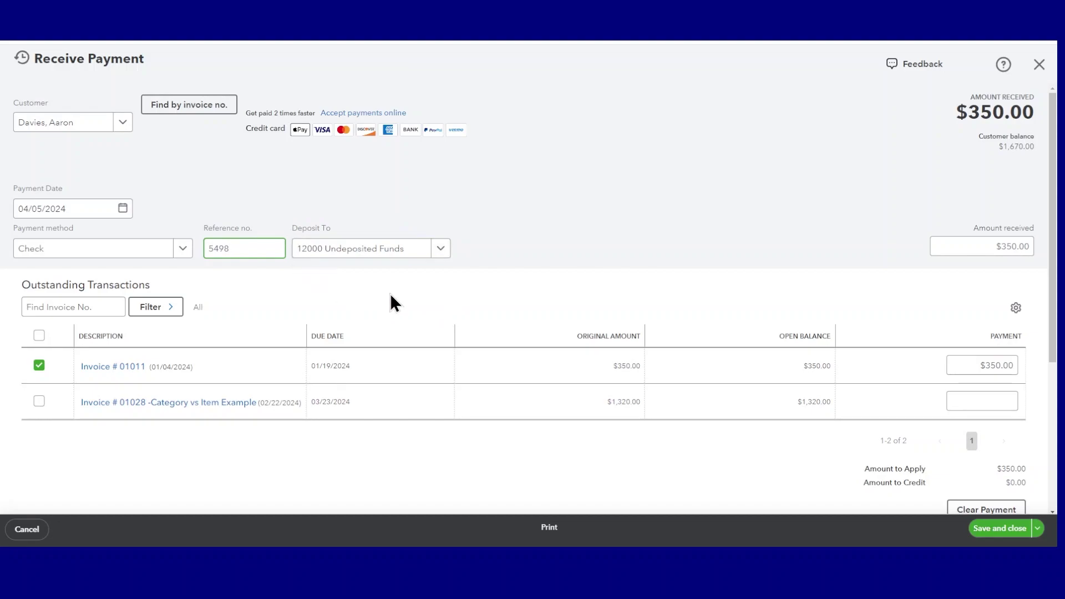
left_click(441, 250)
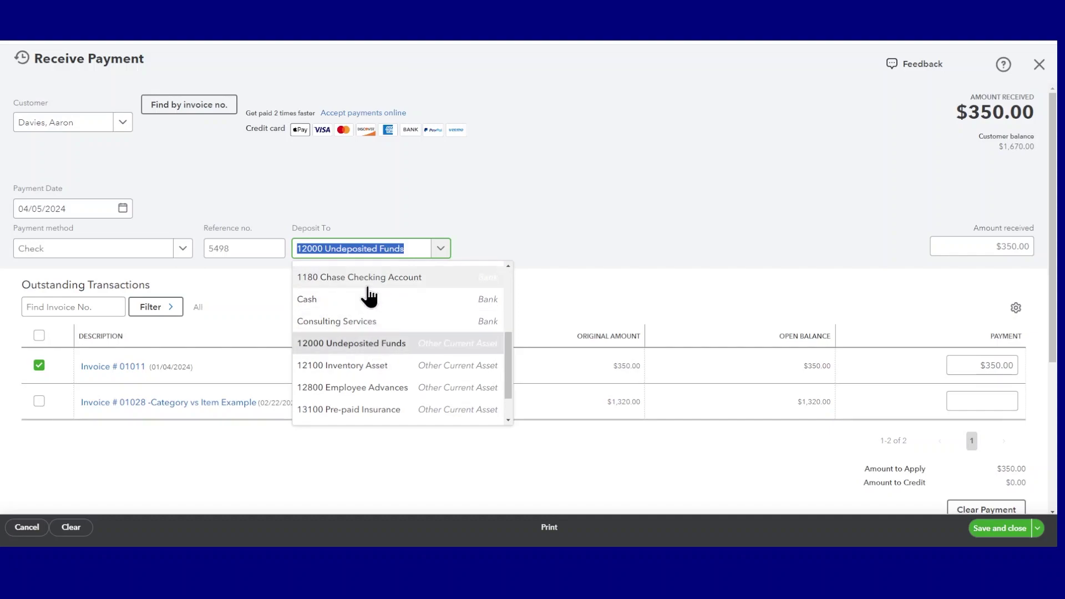
left_click(498, 196)
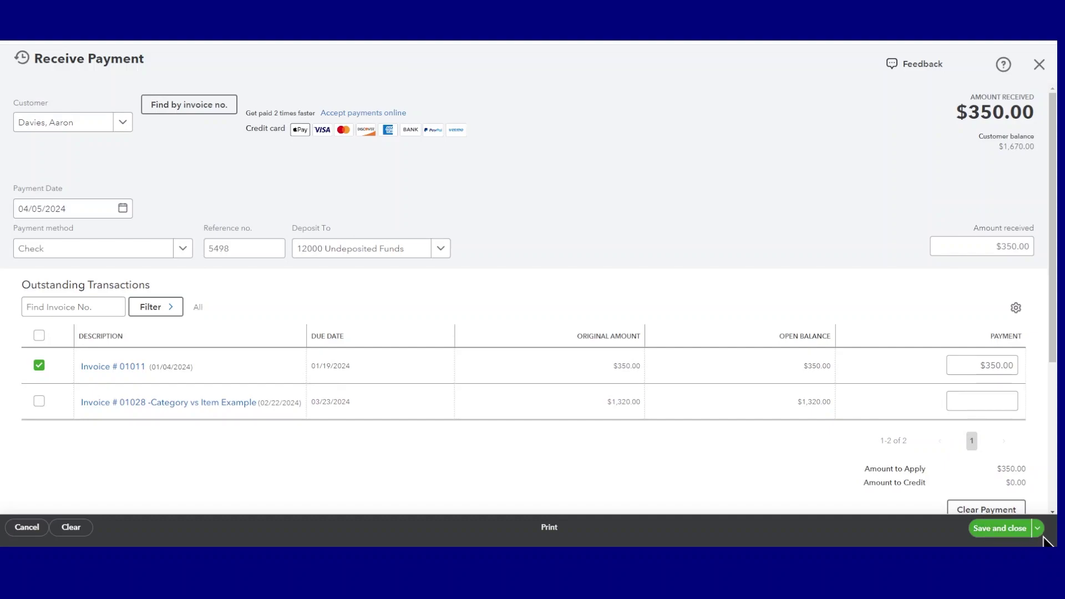
left_click(1017, 529)
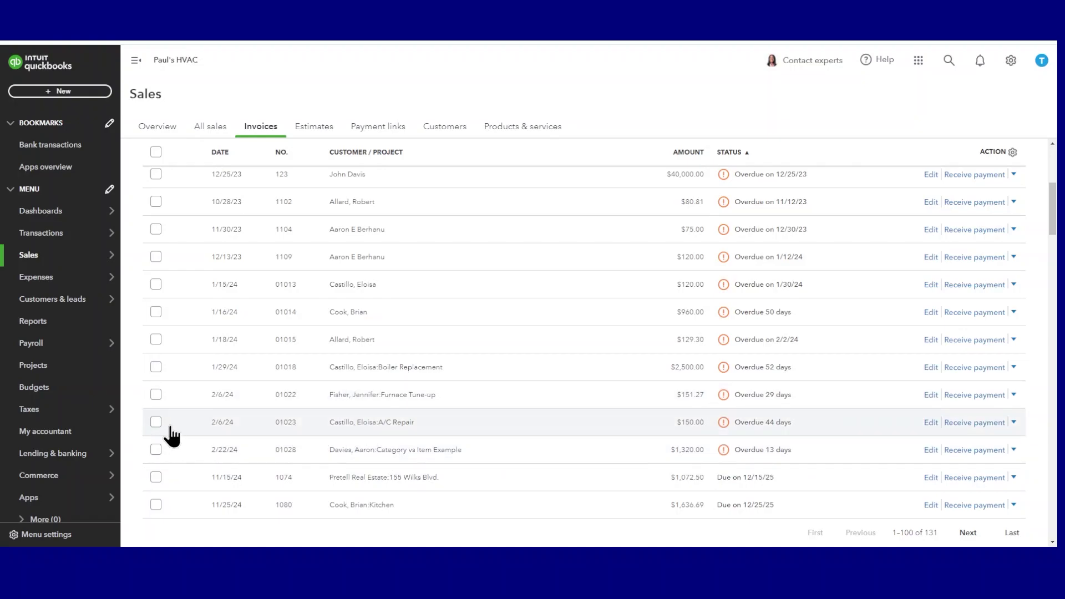
Step: Receive the $150 payment on invoice 01023 by Check with reference 879 and save it
left_click(155, 423)
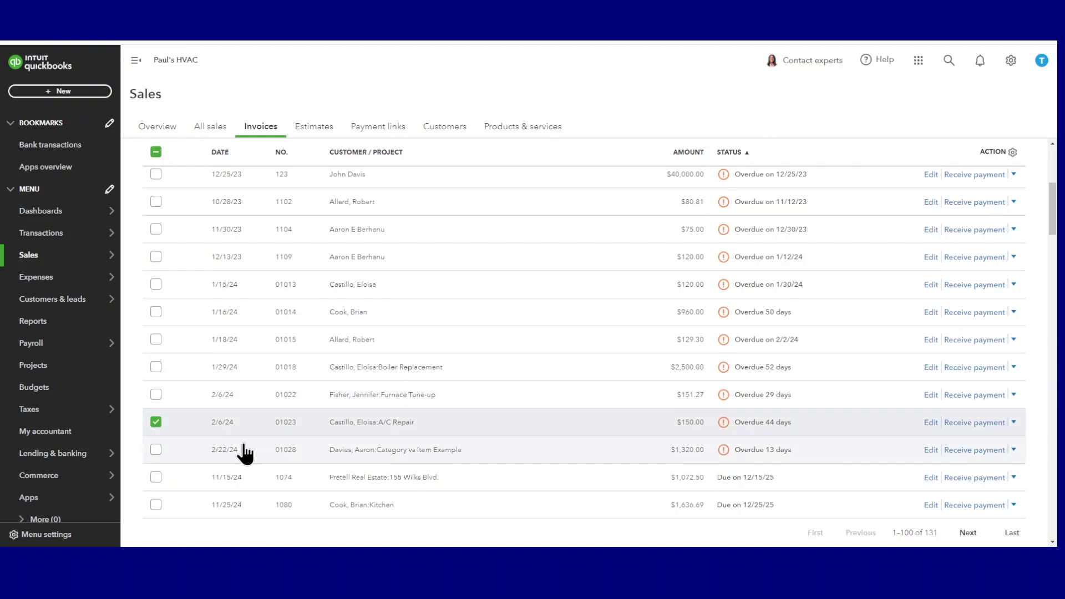
left_click(950, 424)
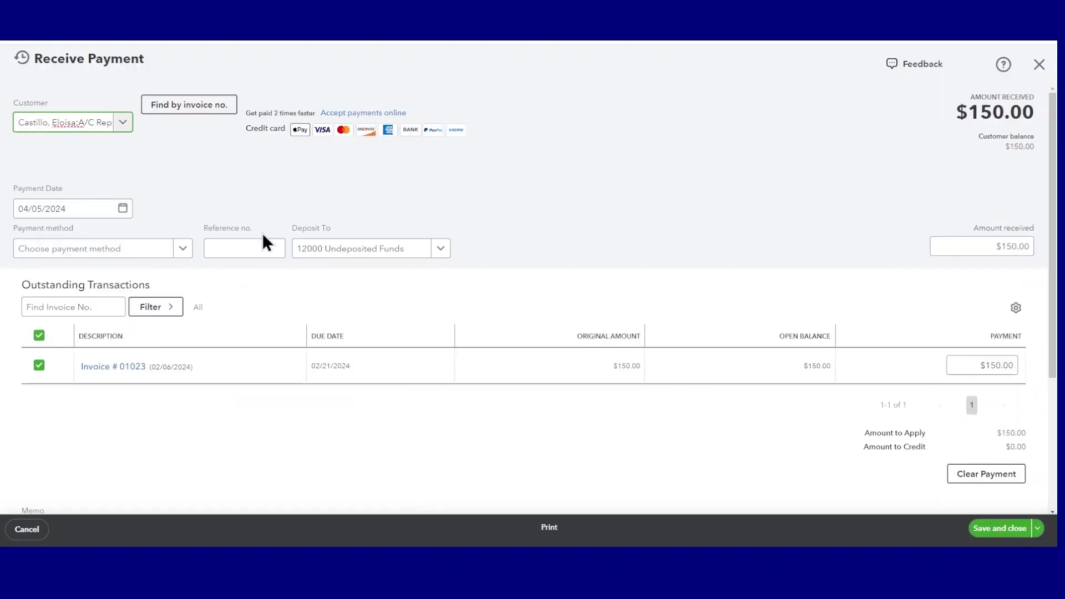
left_click(181, 252)
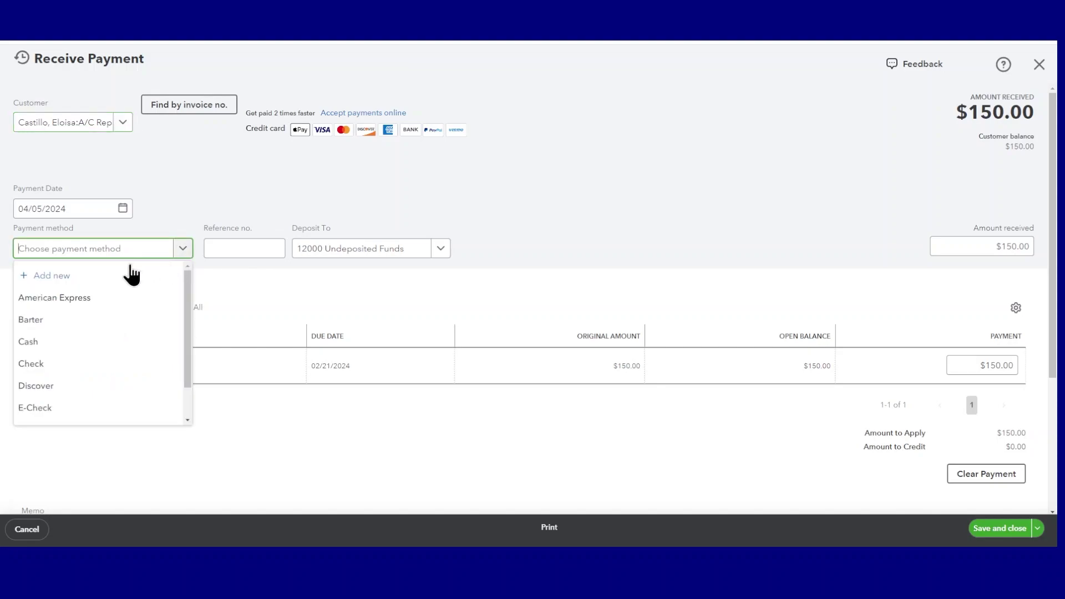
left_click(52, 364)
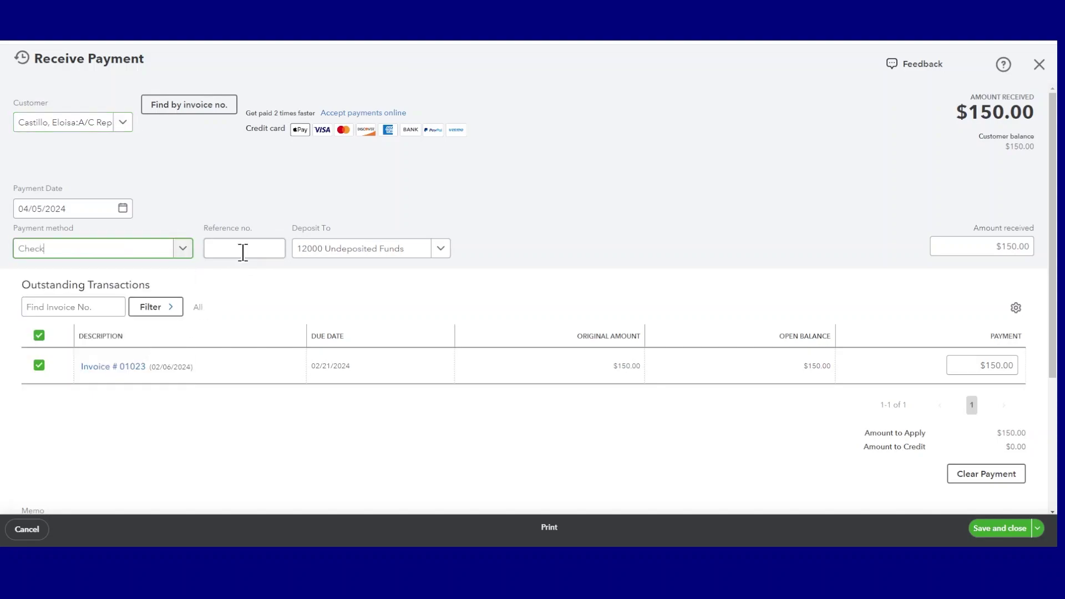
left_click(243, 247)
type("879")
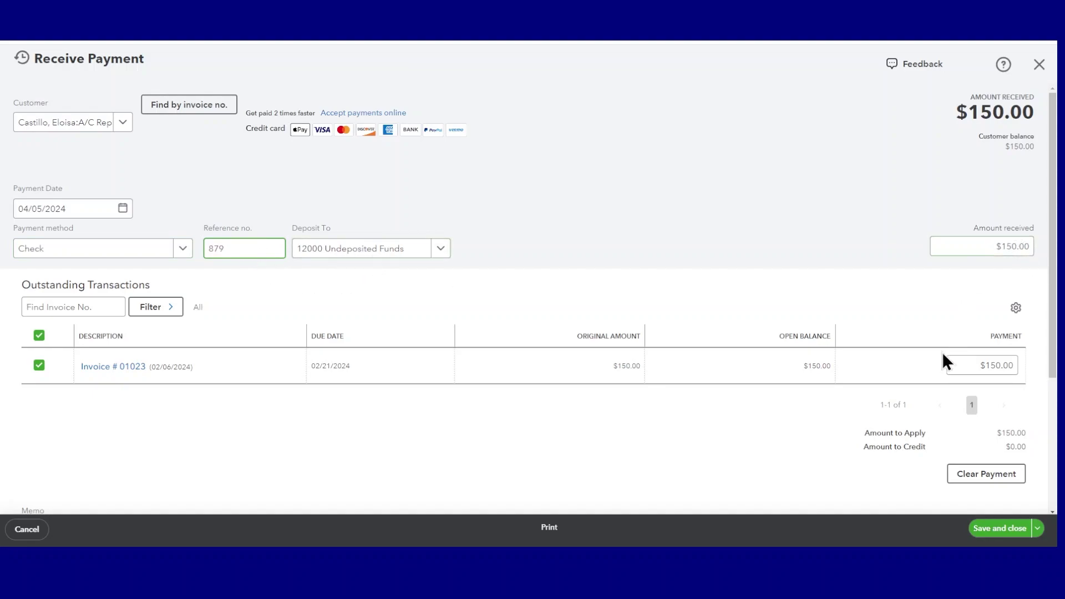
left_click(990, 532)
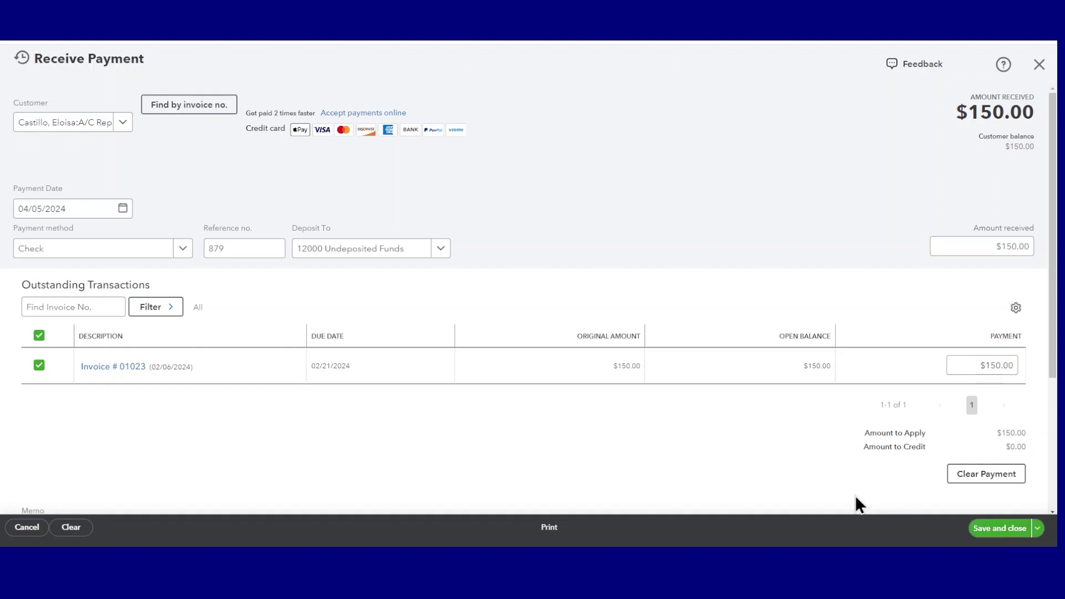
left_click(994, 531)
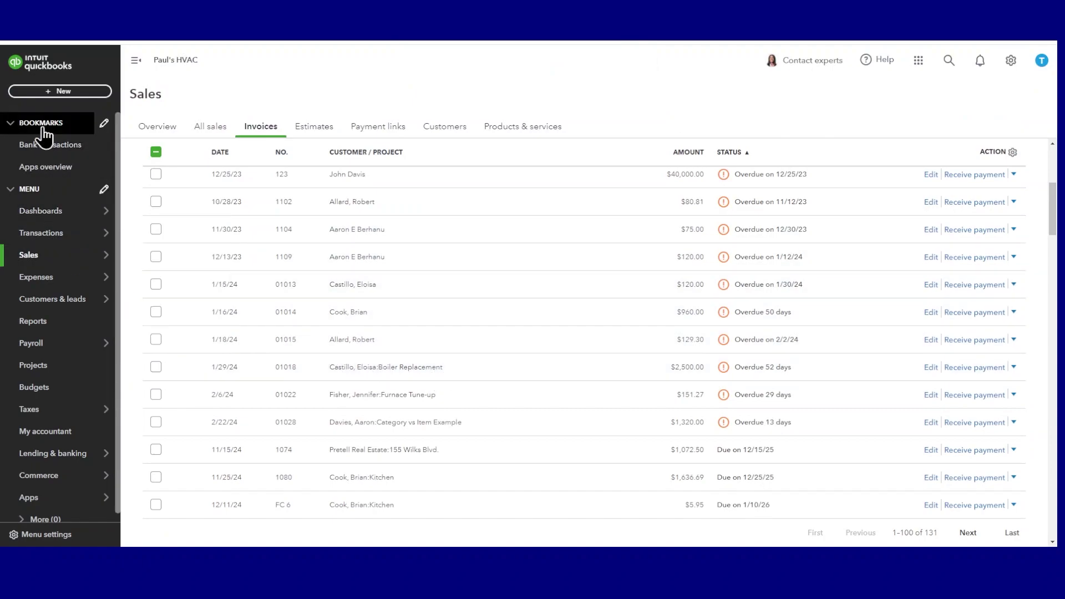
Step: Start a new sales receipt, choose its customer, and set payment method to Cash
left_click(52, 93)
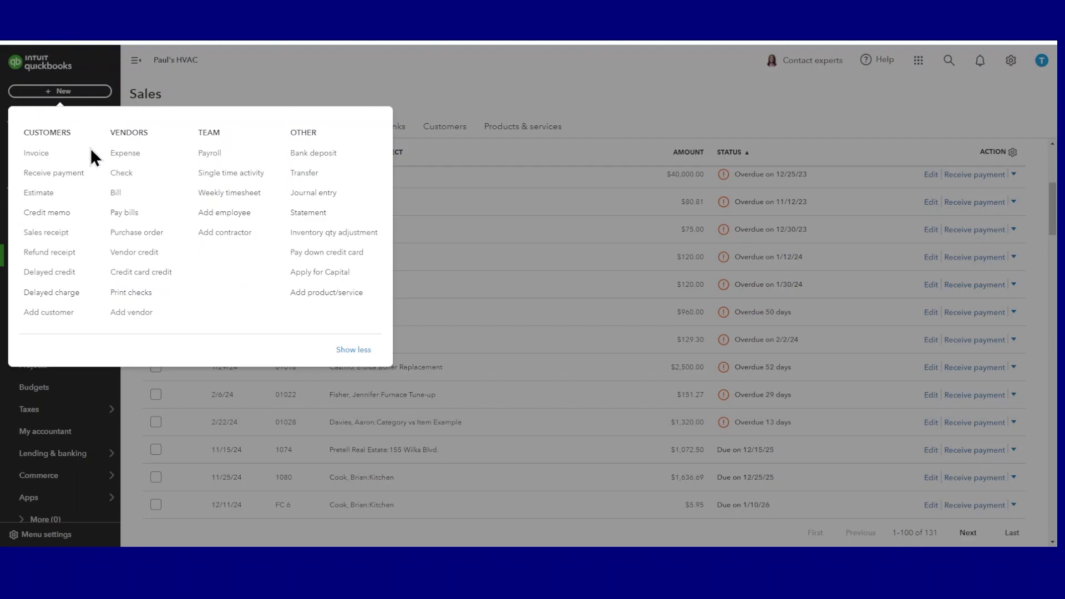
left_click(44, 236)
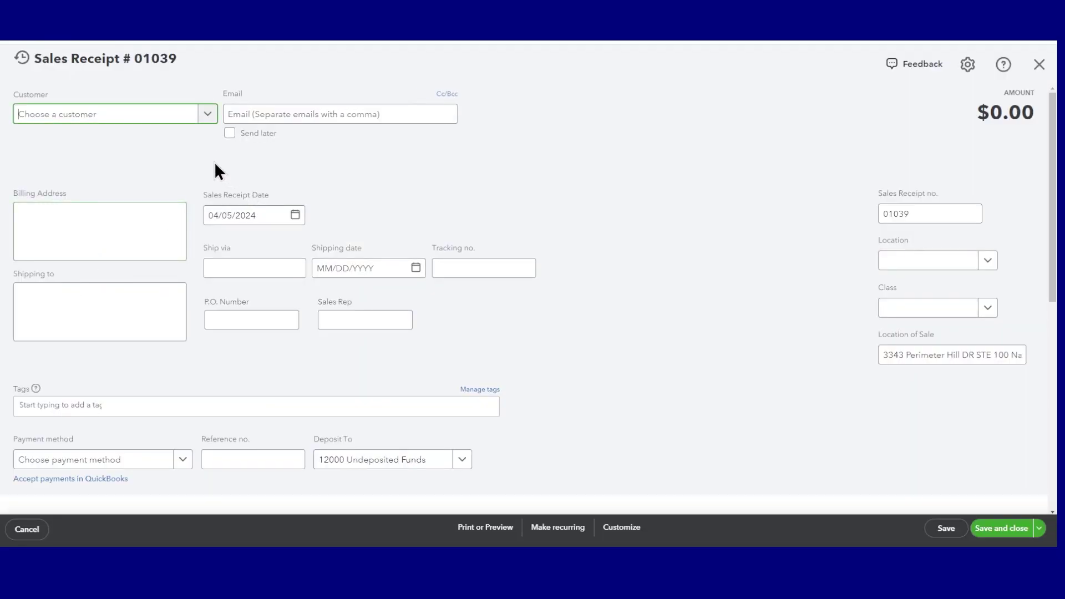
left_click(204, 121)
scroll(119, 217, "down", 5)
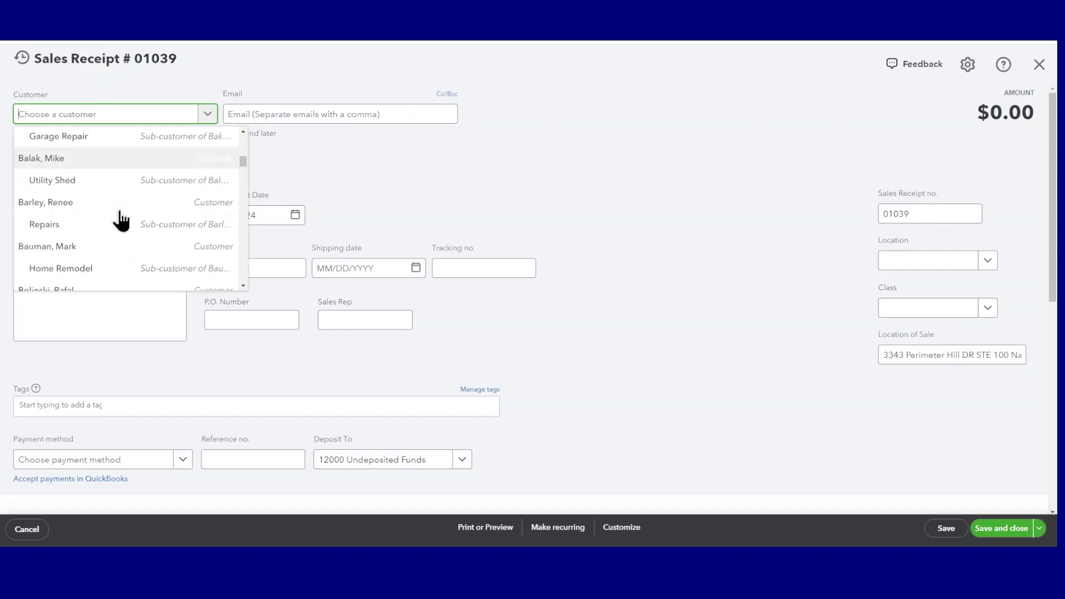
scroll(120, 218, "down", 5)
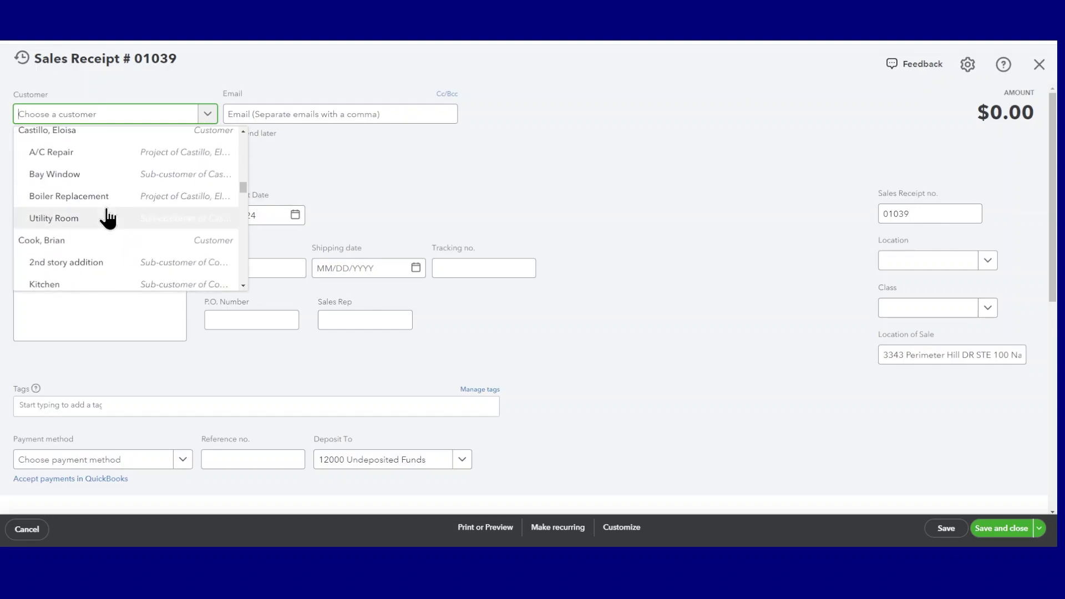
left_click(72, 249)
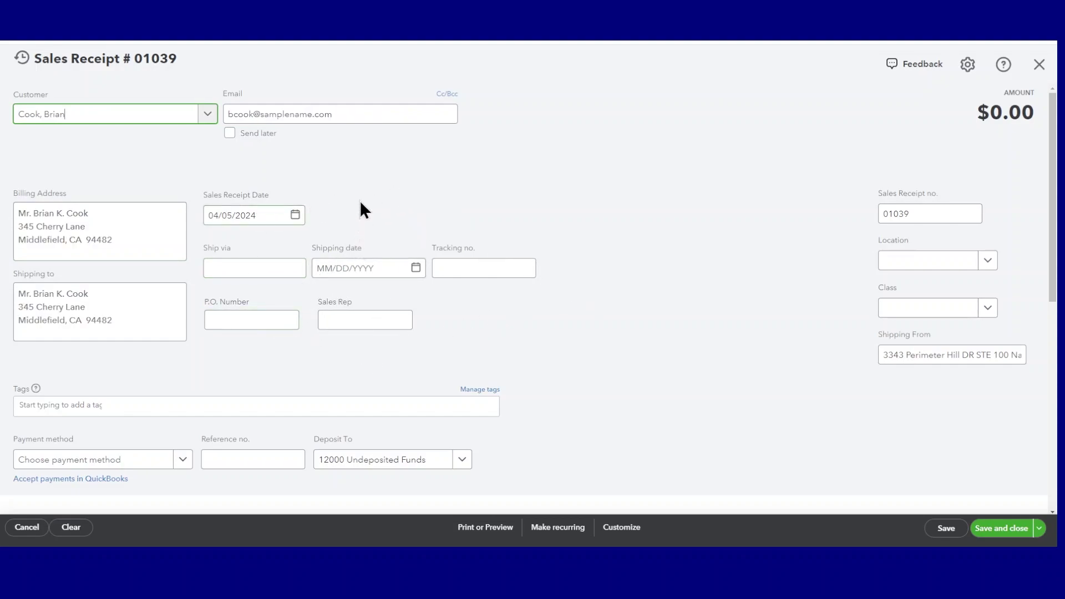
scroll(373, 188, "down", 1)
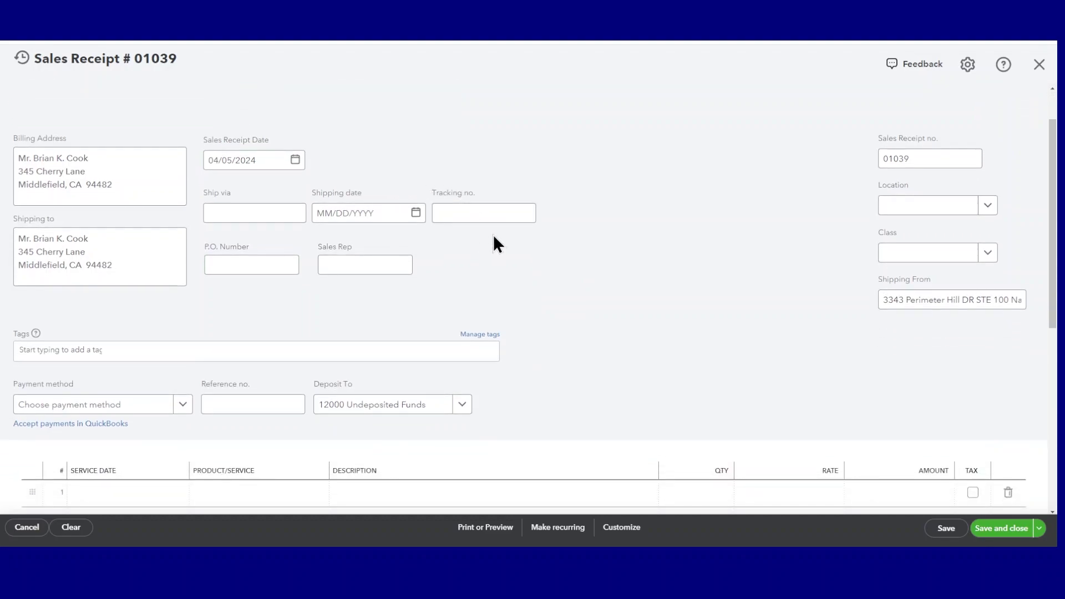
scroll(494, 242, "down", 2)
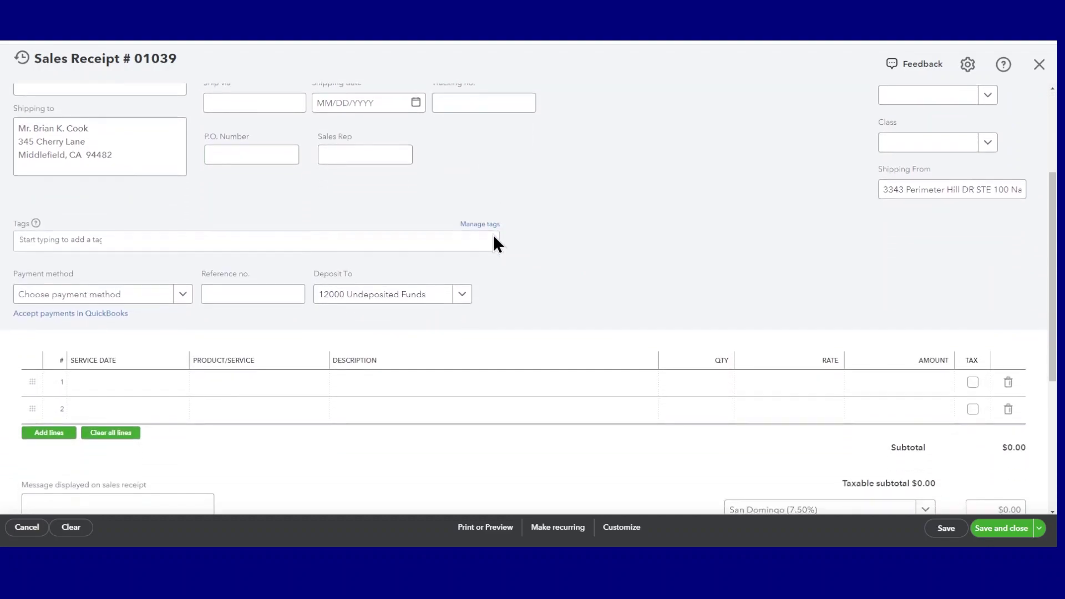
left_click(181, 296)
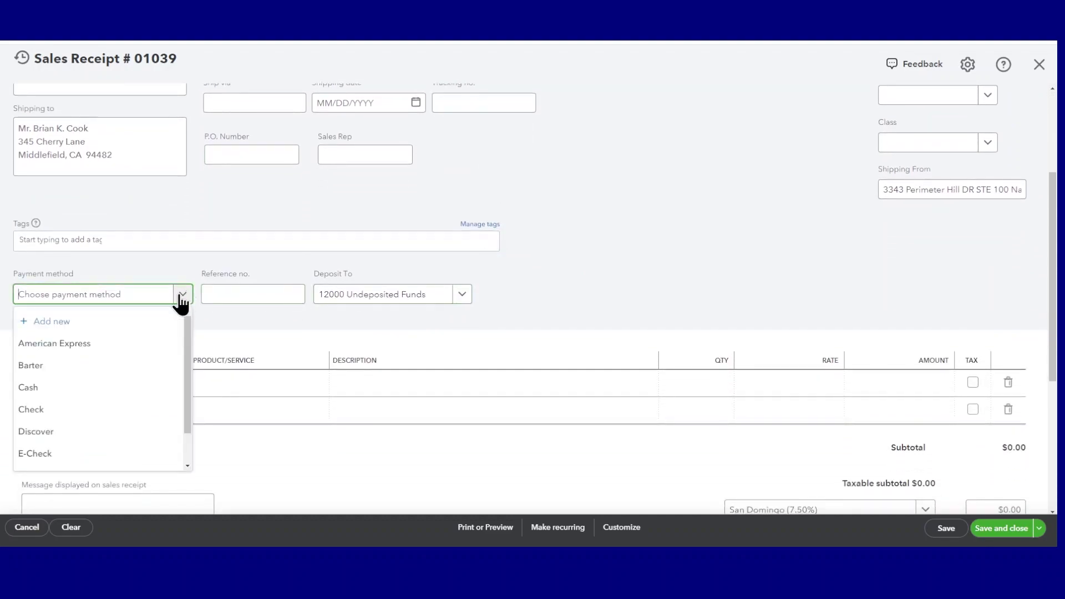
left_click(171, 387)
Step: Add an A/C Repair line dated 04/05/2024 at rate 80 and save the receipt
scroll(402, 234, "down", 1)
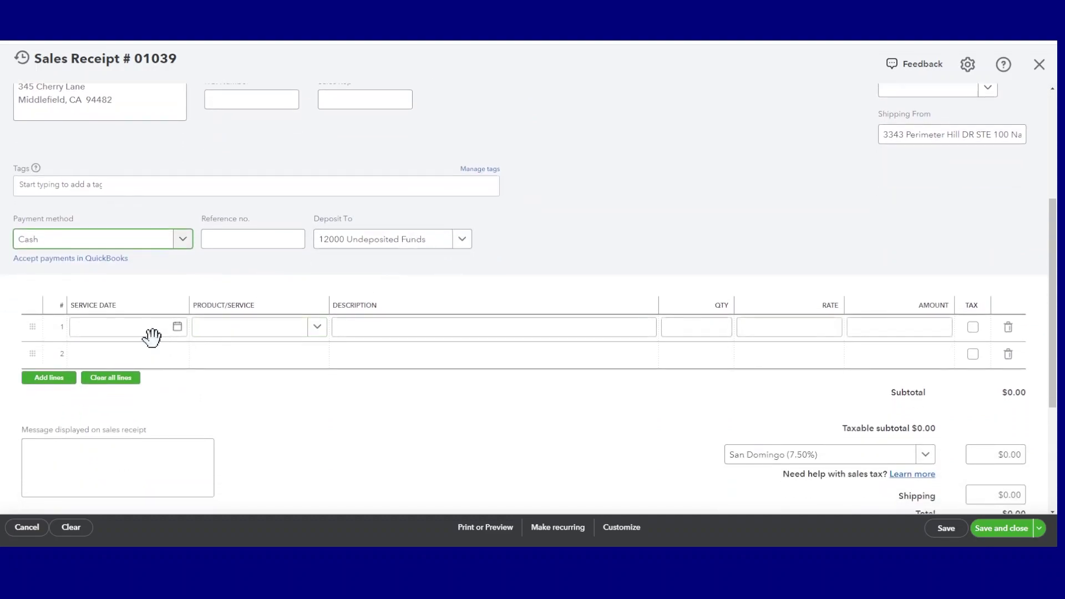
left_click(129, 330)
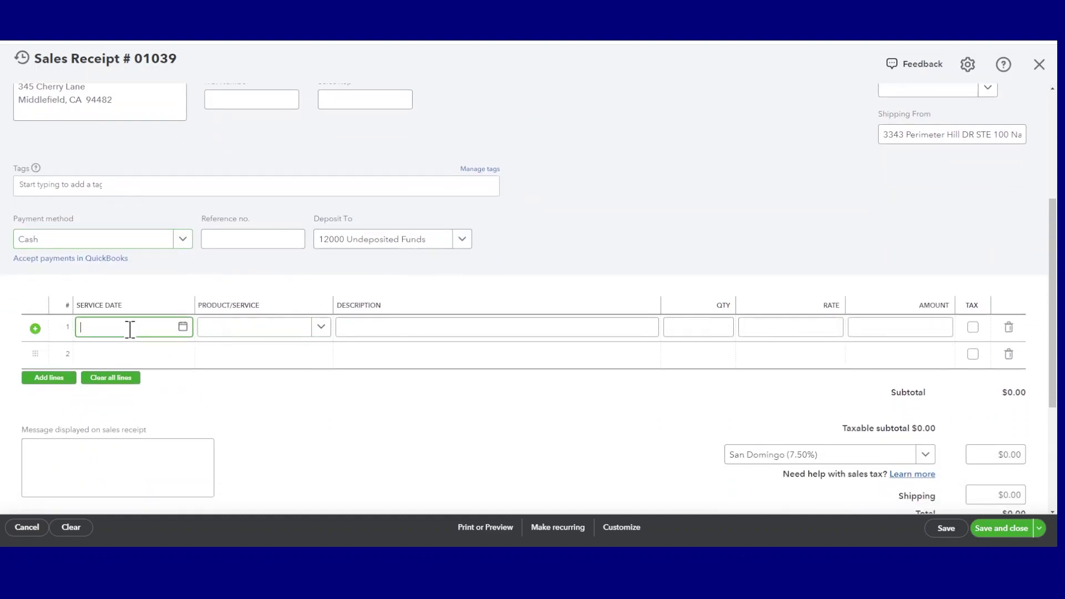
left_click(184, 328)
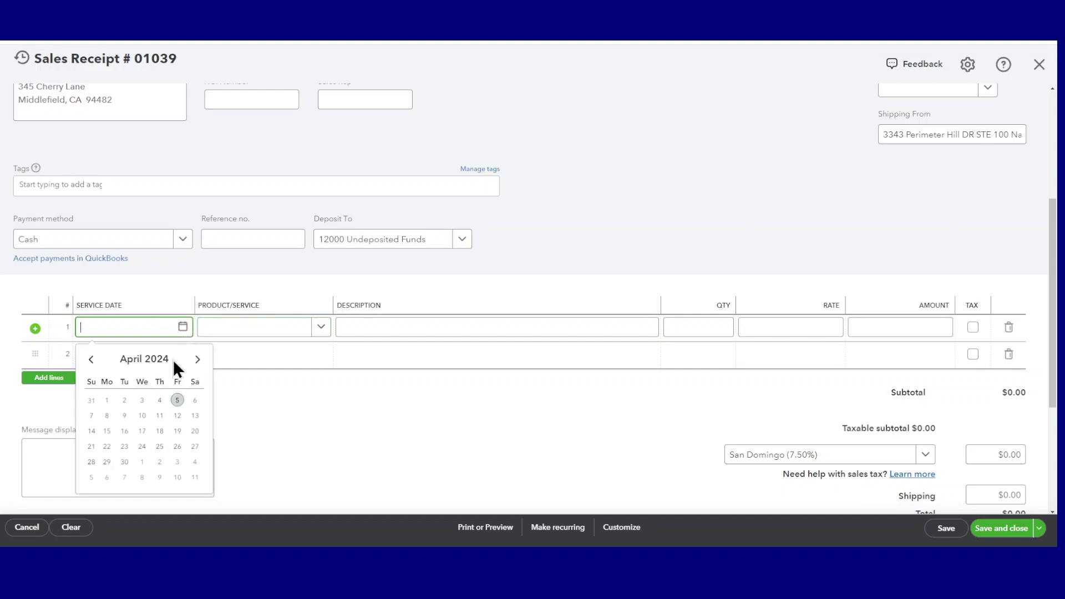
left_click(178, 400)
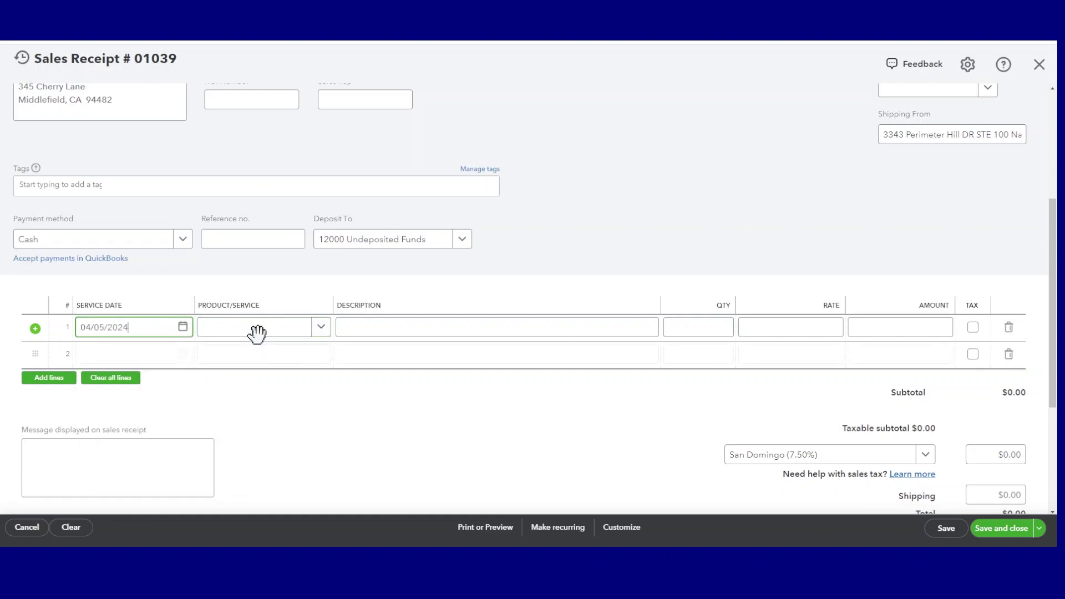
left_click(324, 330)
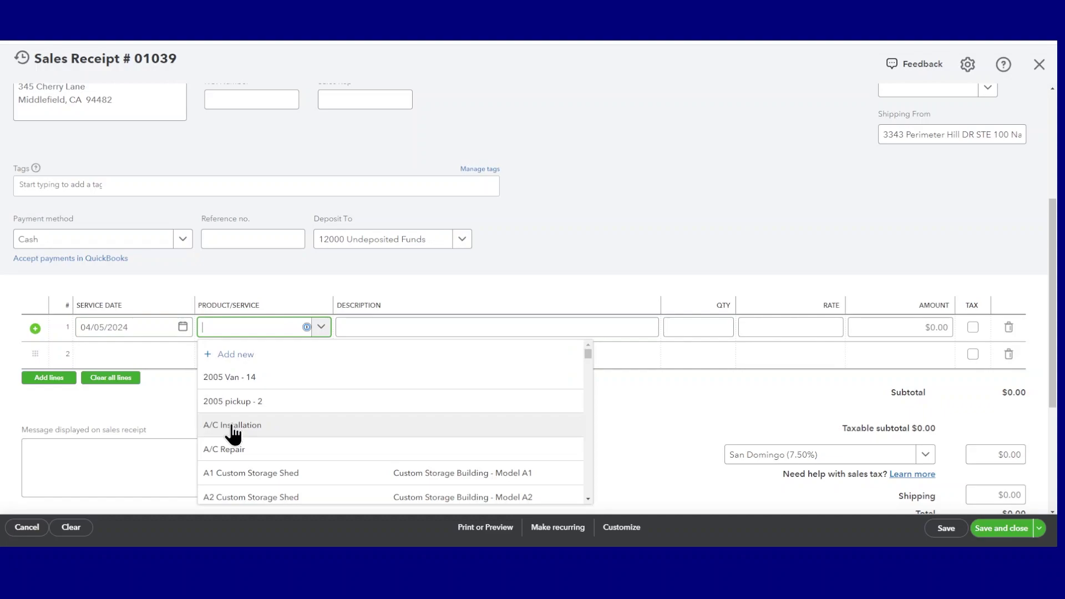
left_click(241, 451)
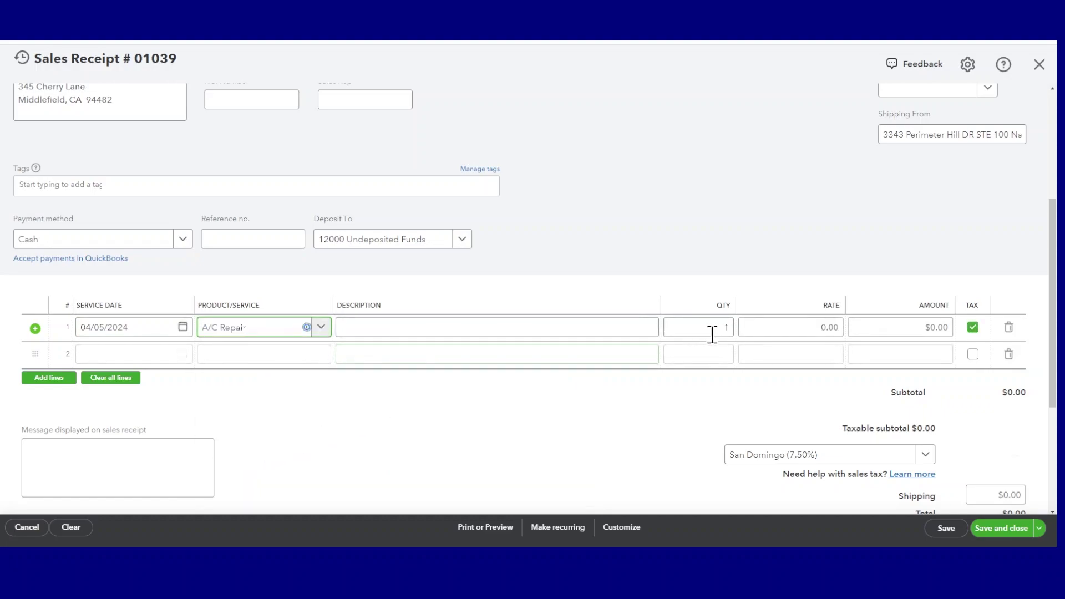
left_click(780, 336)
key("BackSpace")
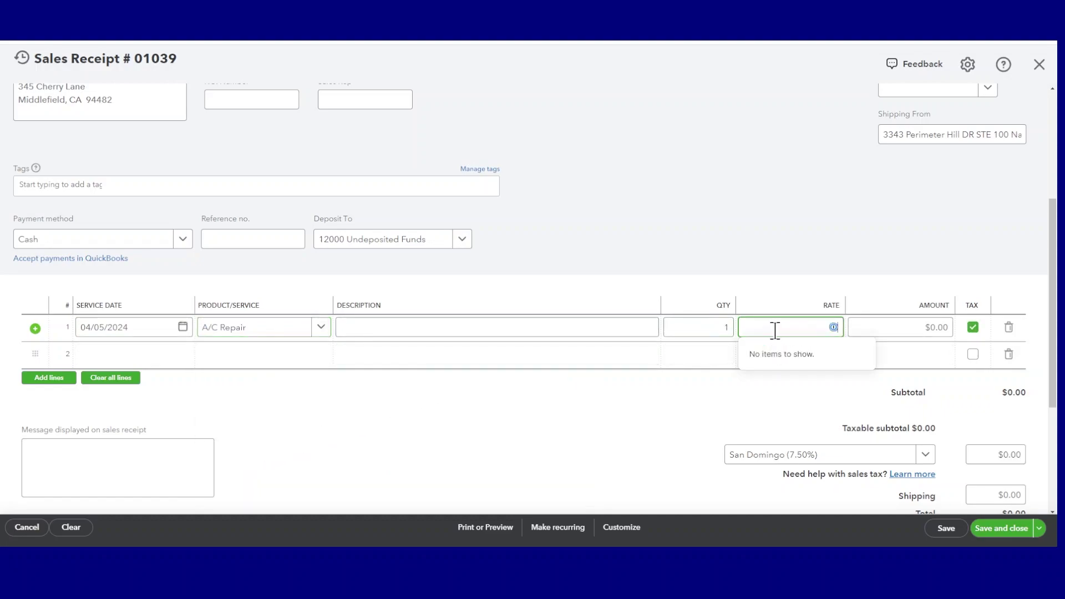
type("80")
left_click(661, 212)
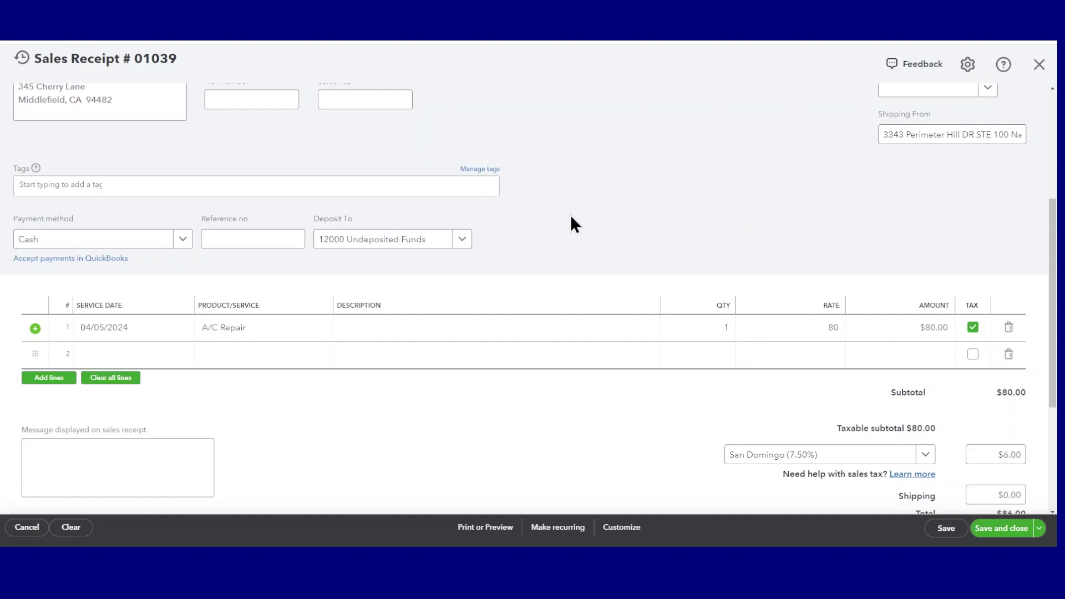
scroll(613, 210, "down", 2)
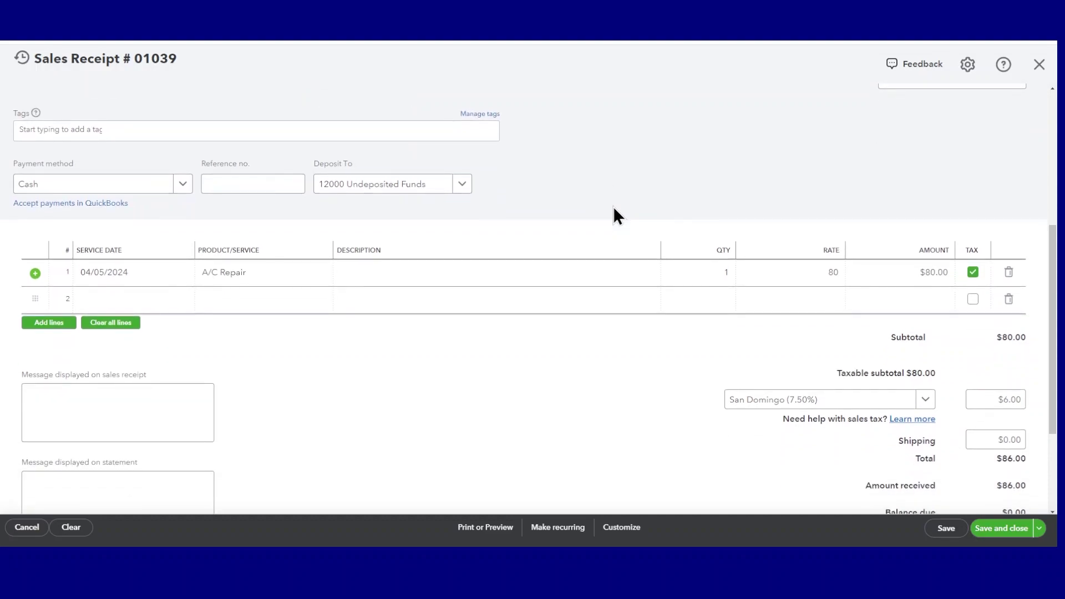
left_click(998, 527)
Step: Start a new Bank Deposit from + New, showing the three undeposited payments
left_click(562, 206)
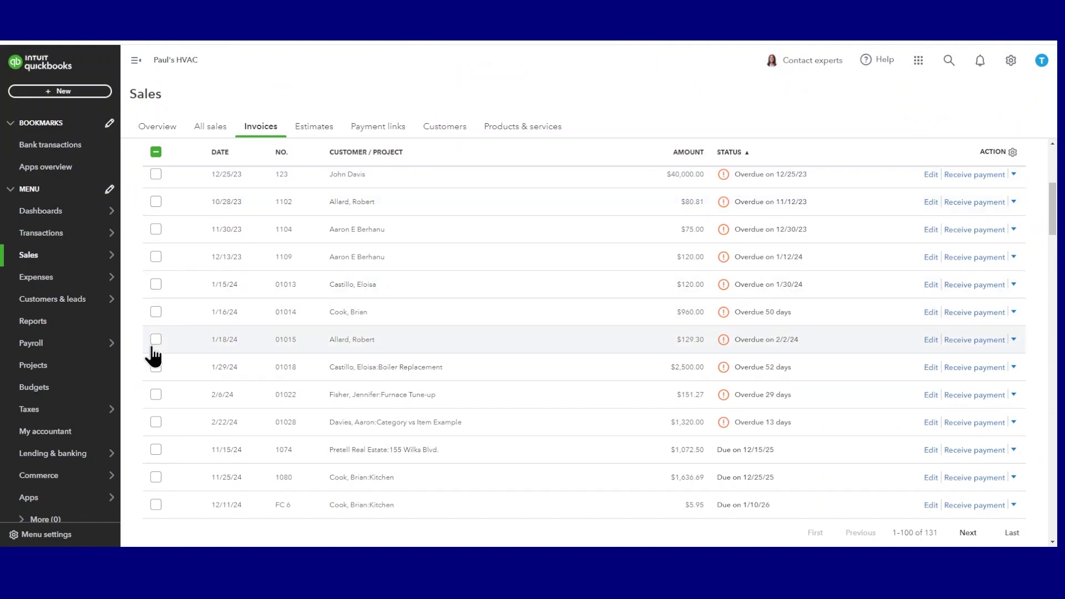
left_click(55, 94)
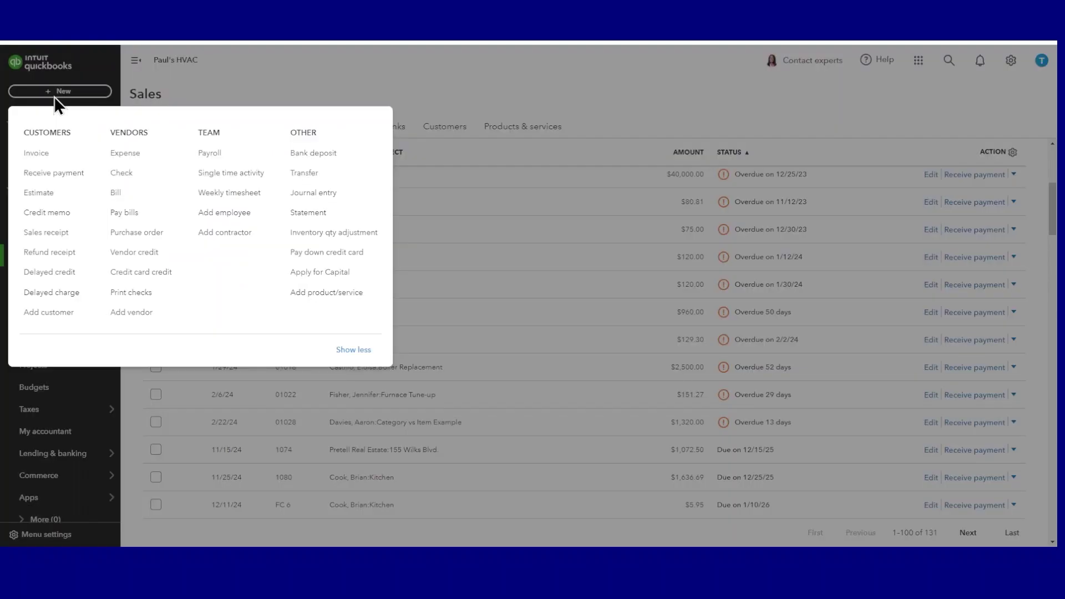
left_click(315, 156)
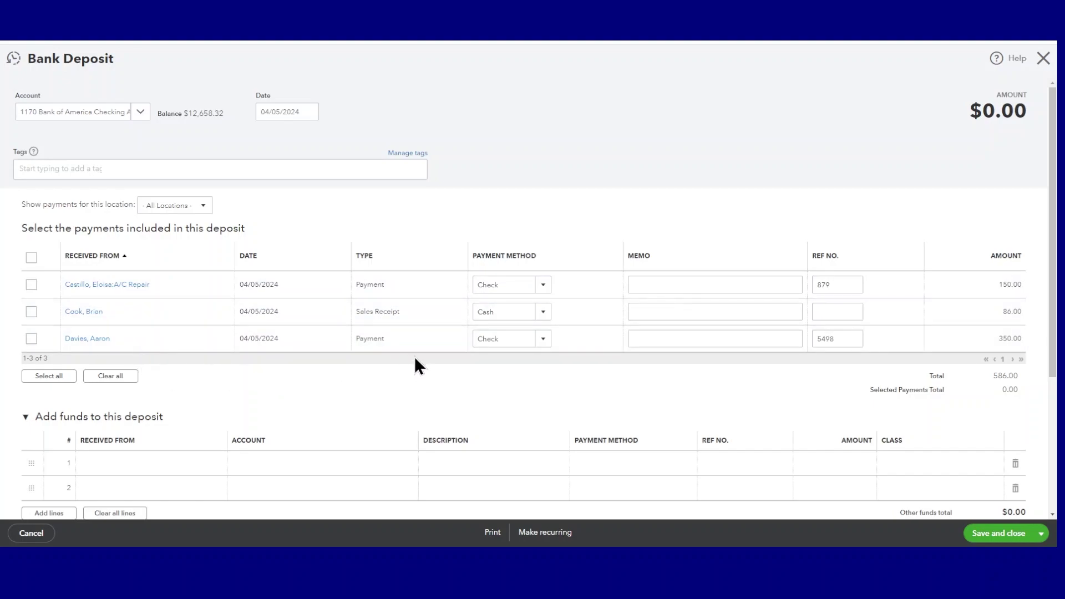
Step: Tick the $150.00 and $350.00 check payments and the $86.00 cash receipt
left_click(29, 285)
left_click(29, 339)
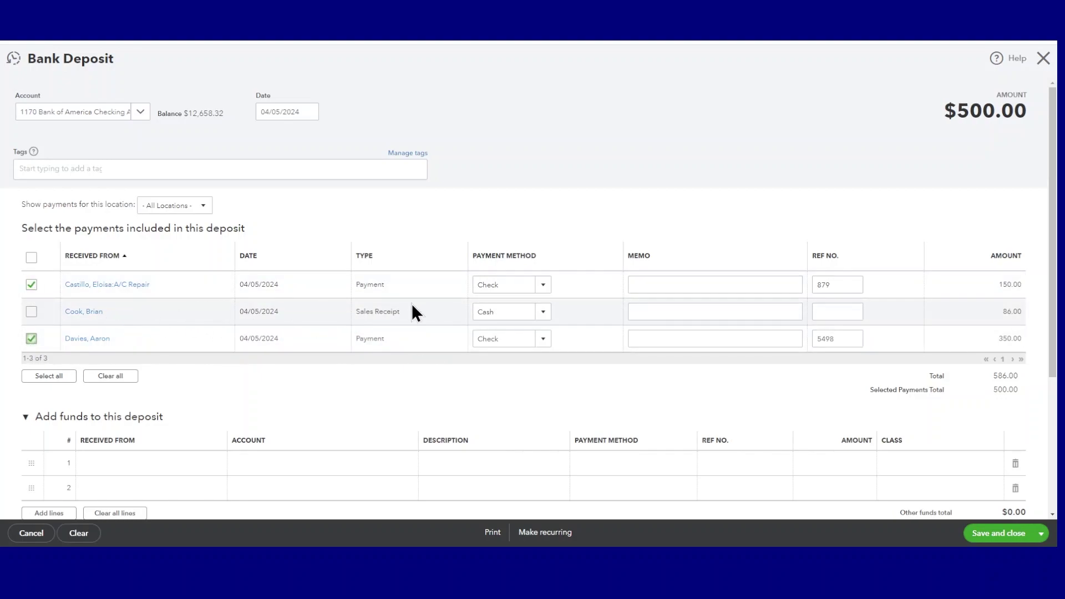
left_click(31, 313)
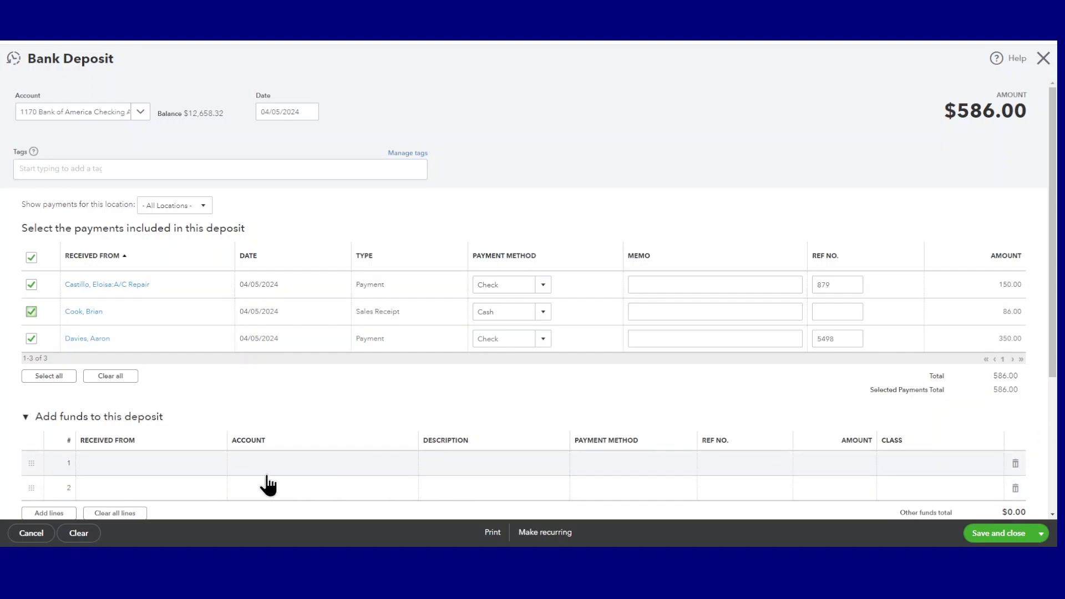
left_click(286, 469)
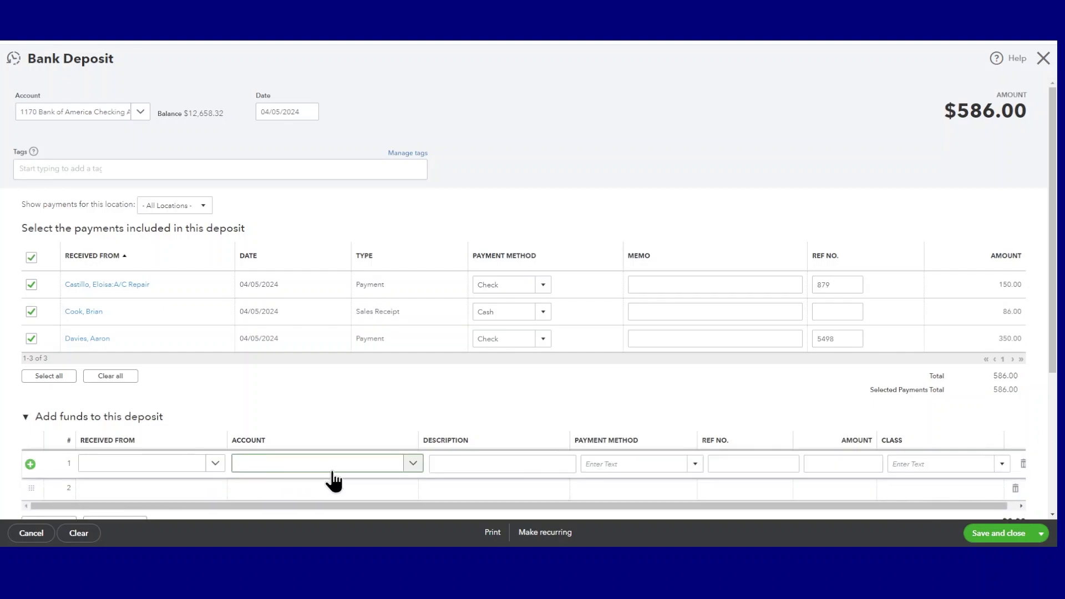
left_click(413, 464)
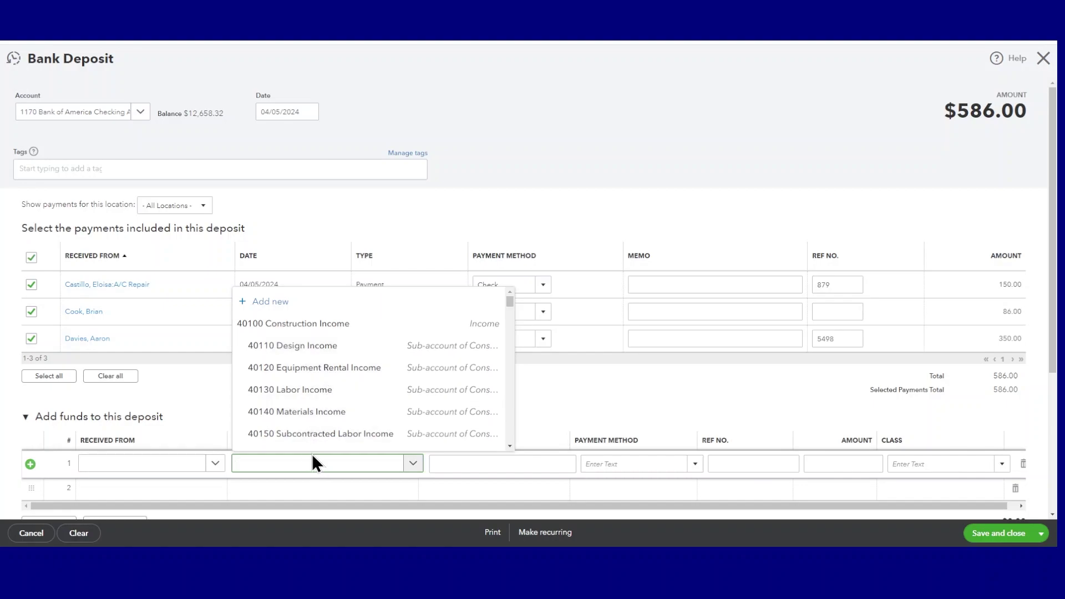
type("conyt")
key("BackSpace")
key("BackSpace")
type("trib")
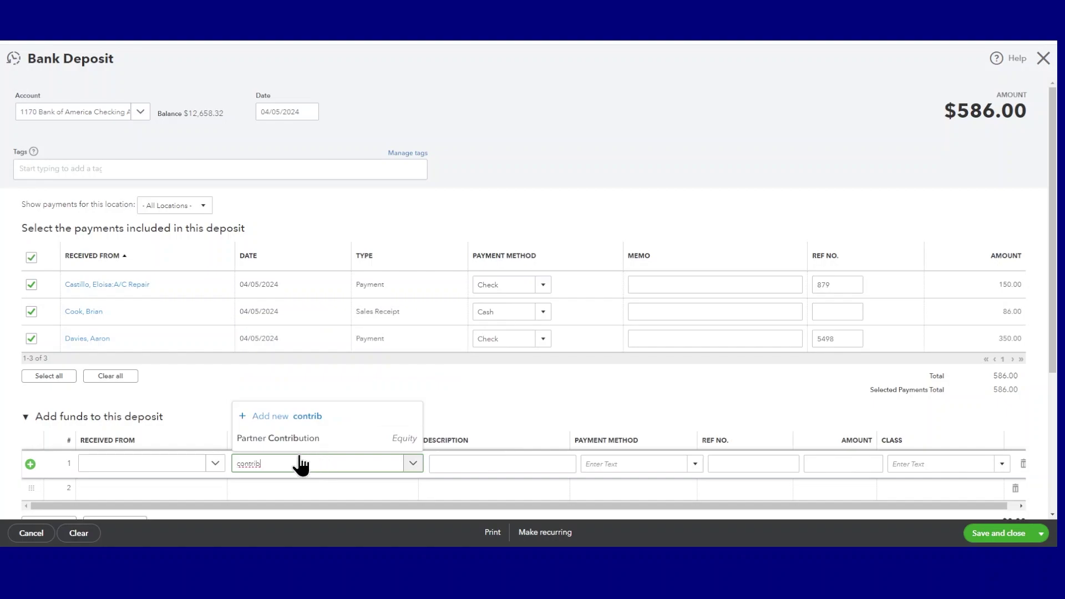
left_click(270, 442)
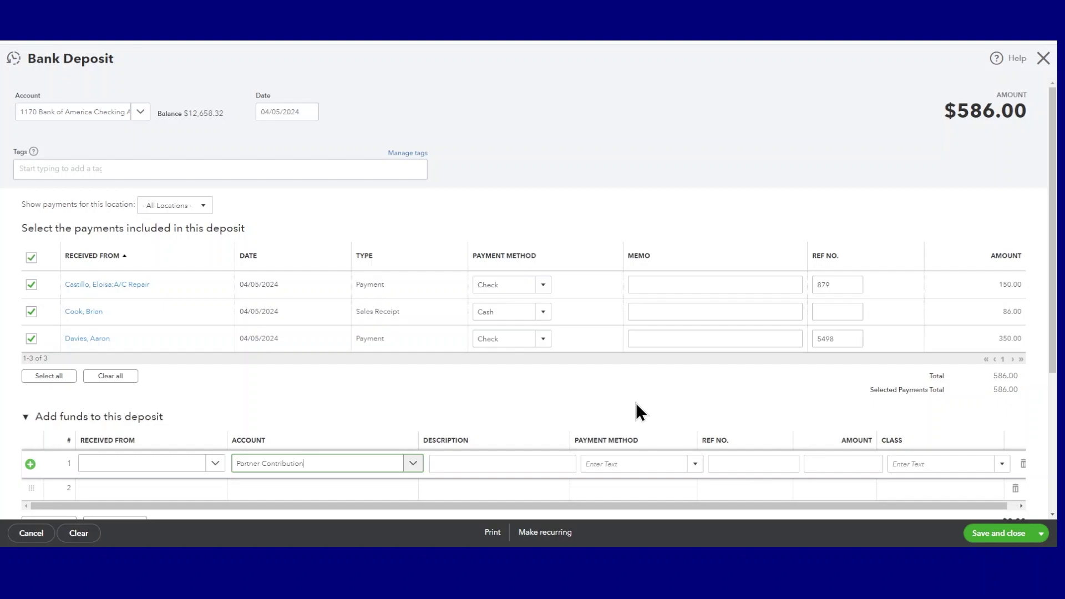
left_click(1025, 464)
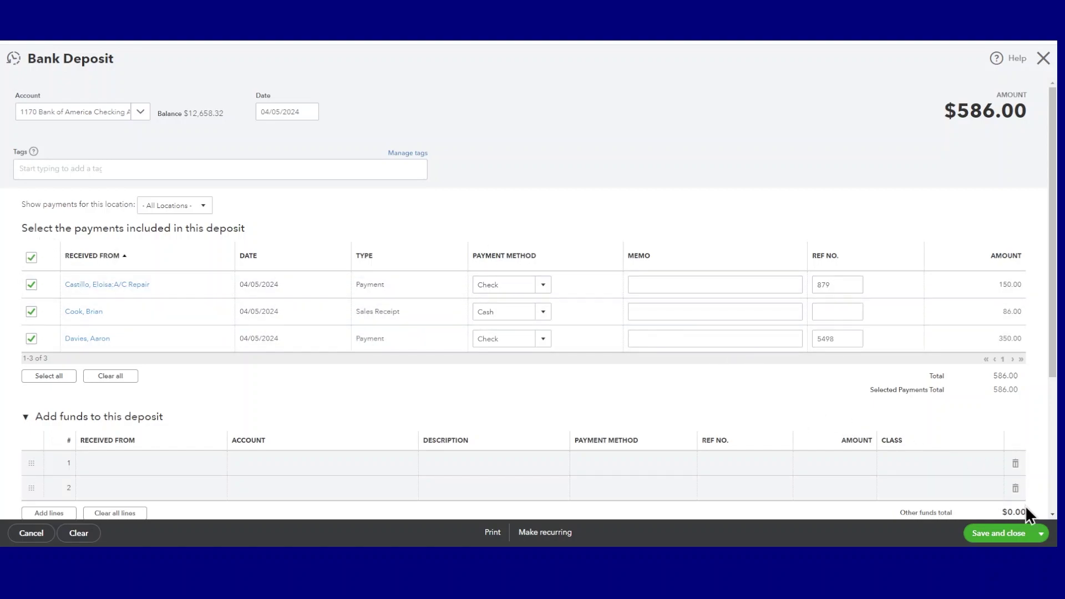
Step: Save the $586.00 deposit and open the 1170 Bank of America Checking register from Chart of accounts
left_click(997, 538)
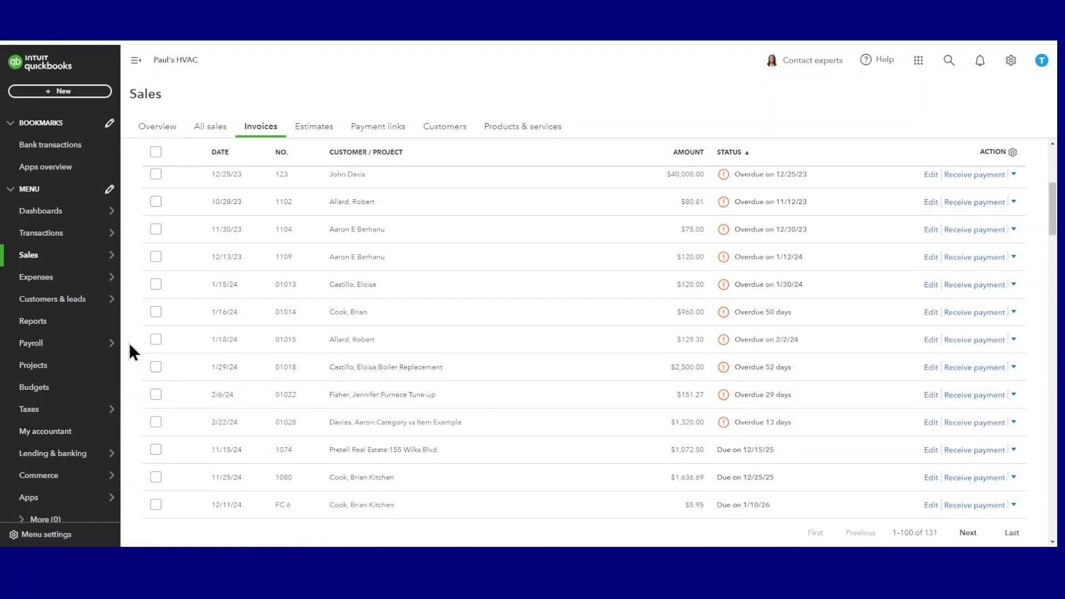
mouse_move(60, 237)
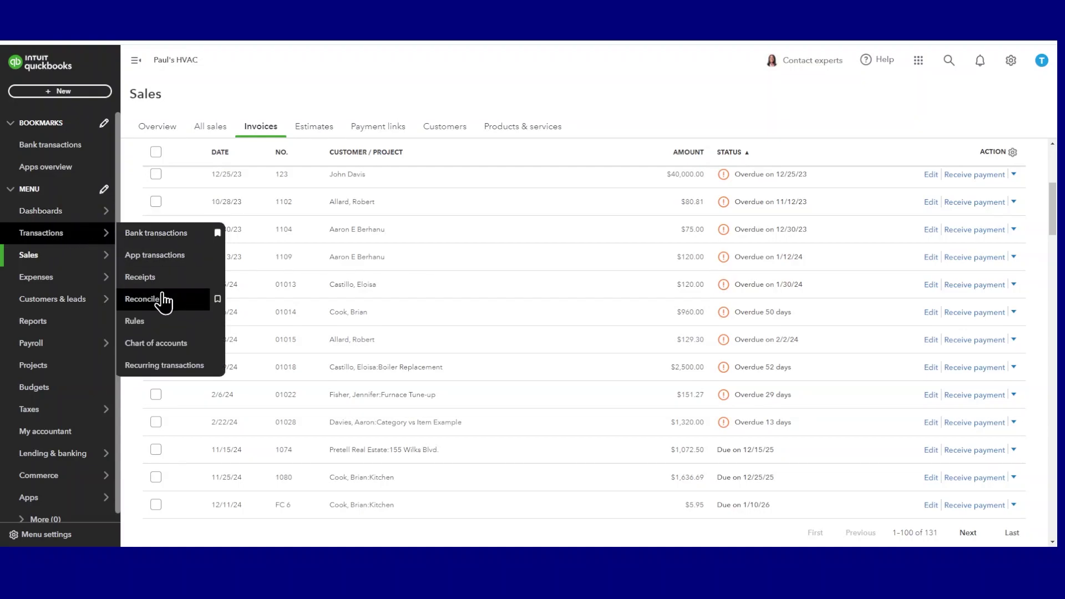
left_click(167, 346)
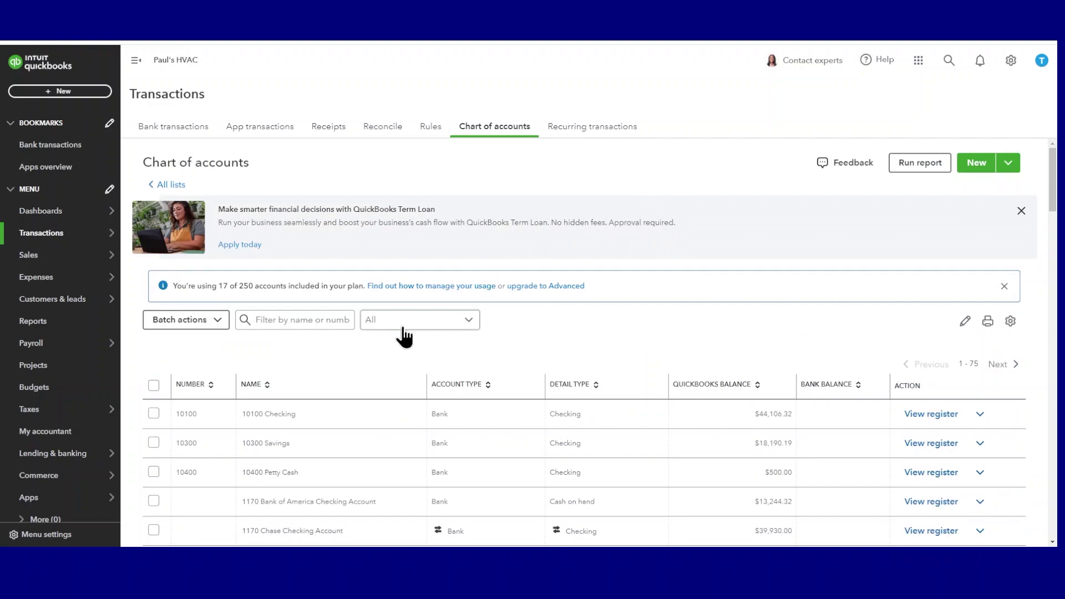
scroll(412, 361, "down", 2)
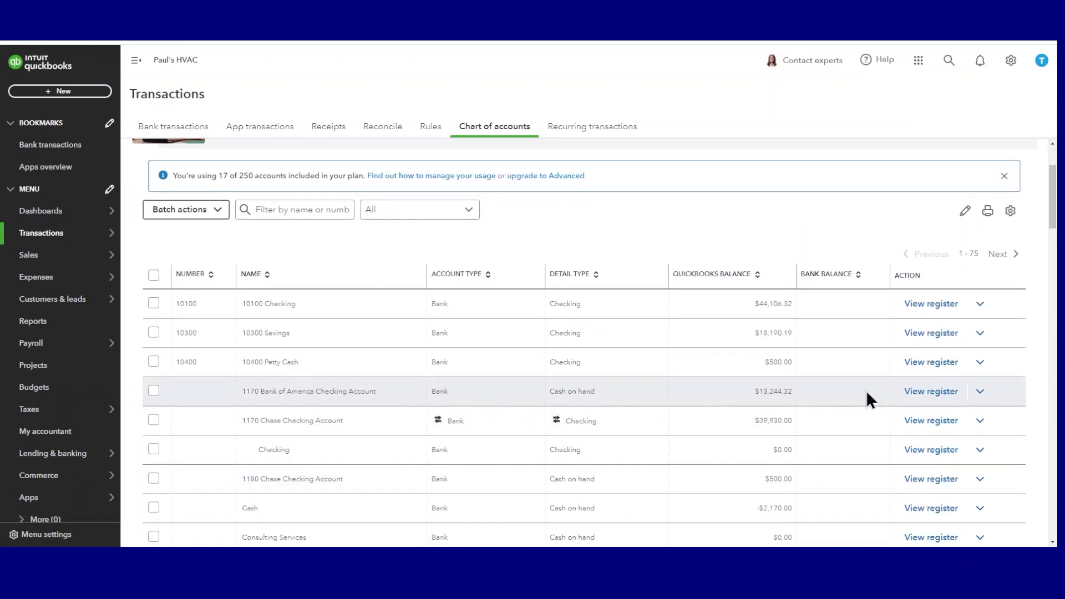
left_click(927, 392)
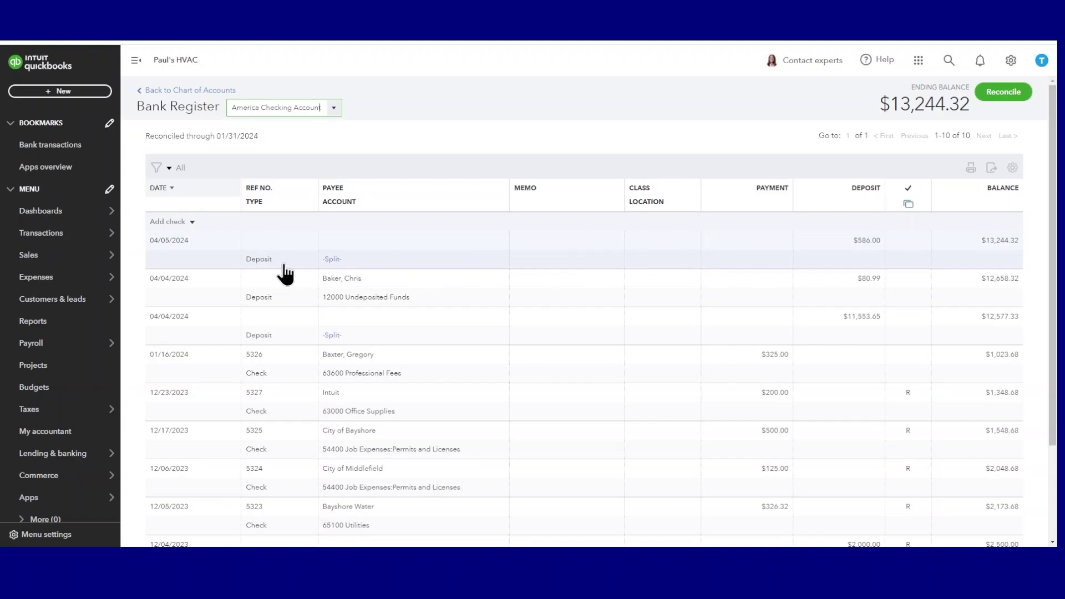
Step: Edit the 04/05/2024 deposit to untick the $86.00 cash receipt, keeping the same checking account
left_click(400, 253)
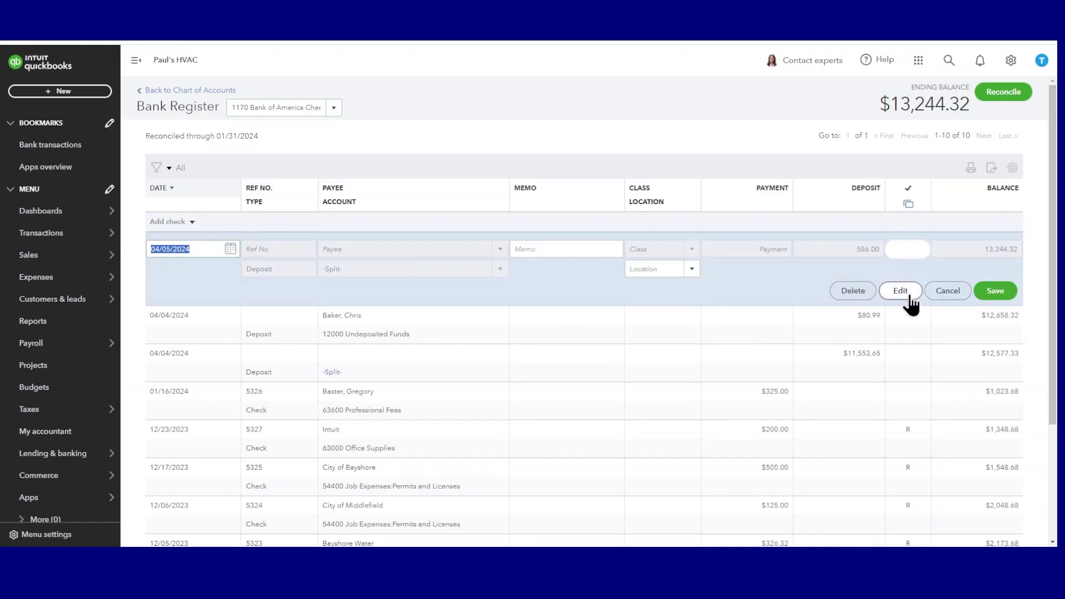
left_click(913, 299)
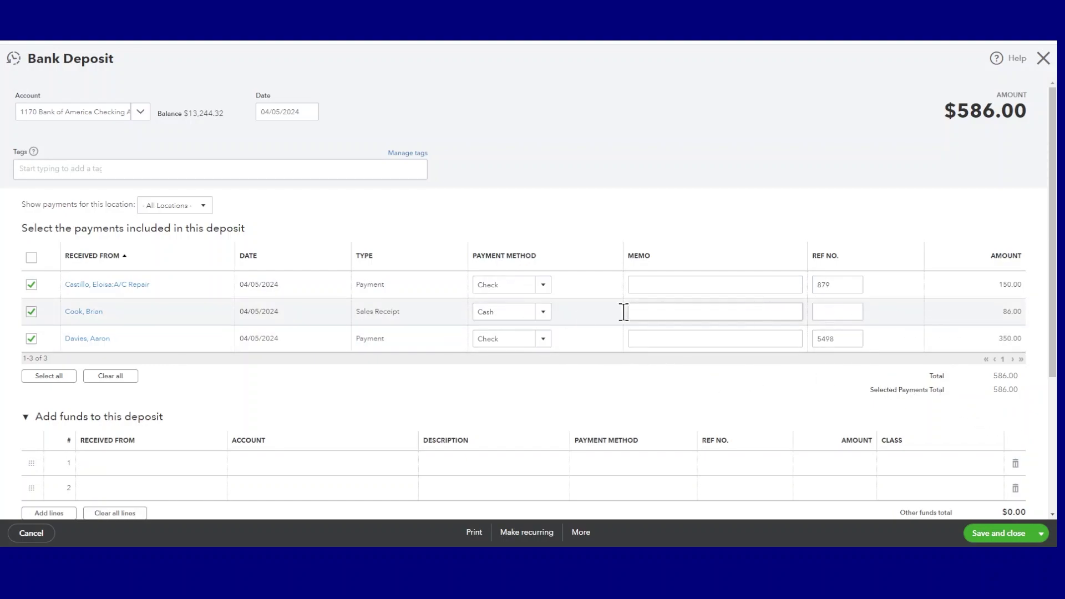
left_click(31, 312)
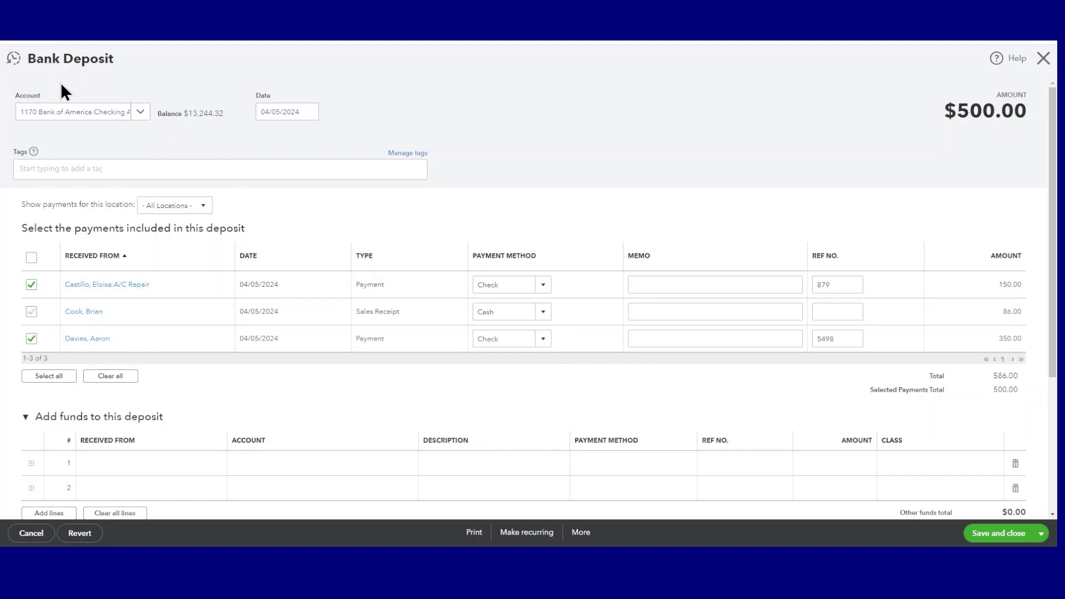
left_click(141, 114)
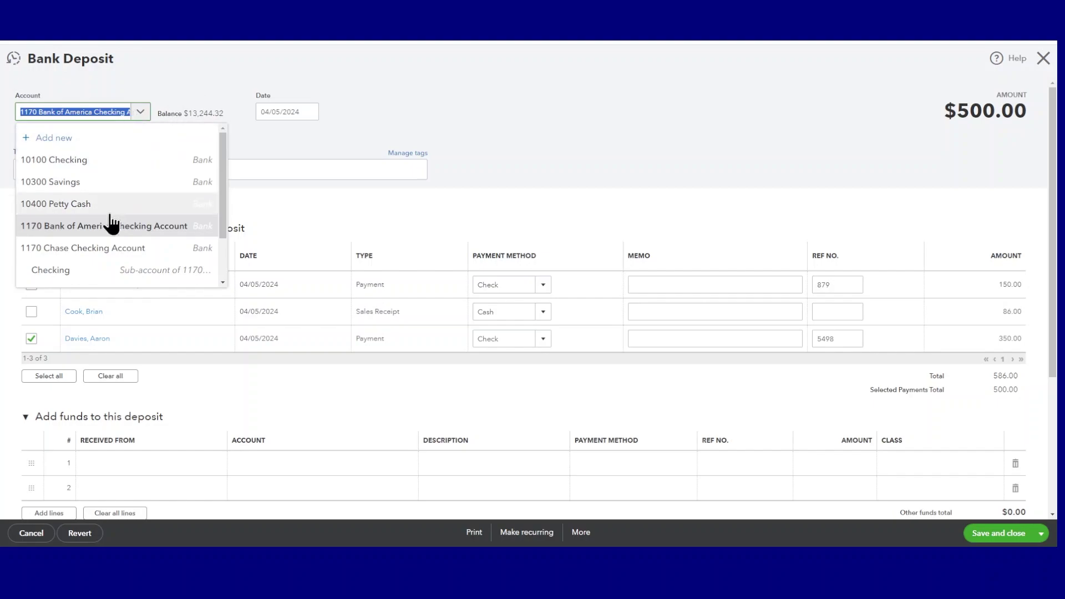
left_click(75, 233)
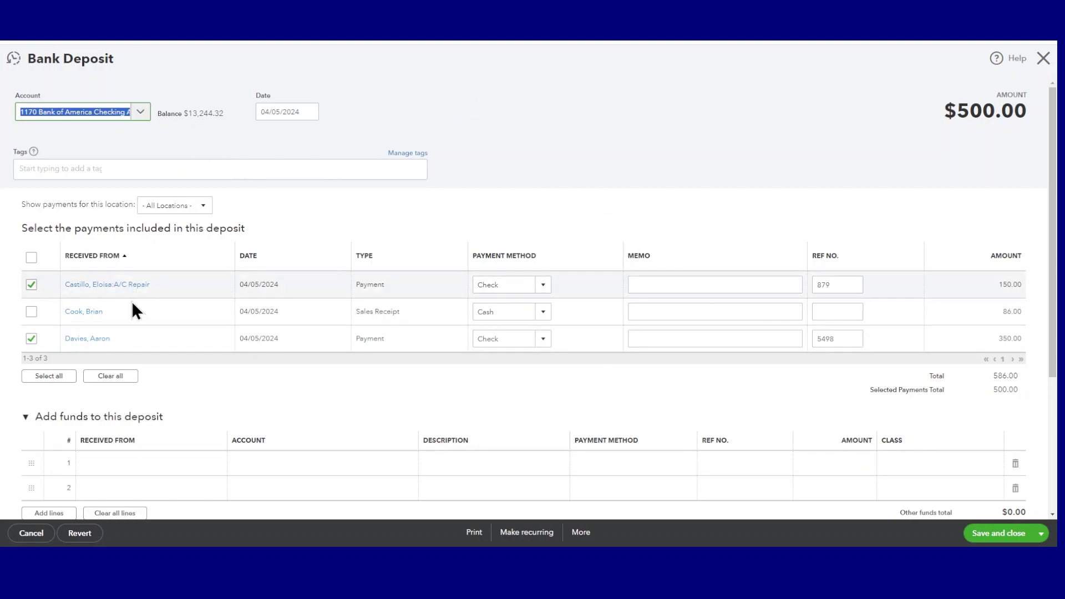
Step: Save the $500.00 deposit and open a new Bank Deposit listing the remaining $86.00 cash
left_click(991, 539)
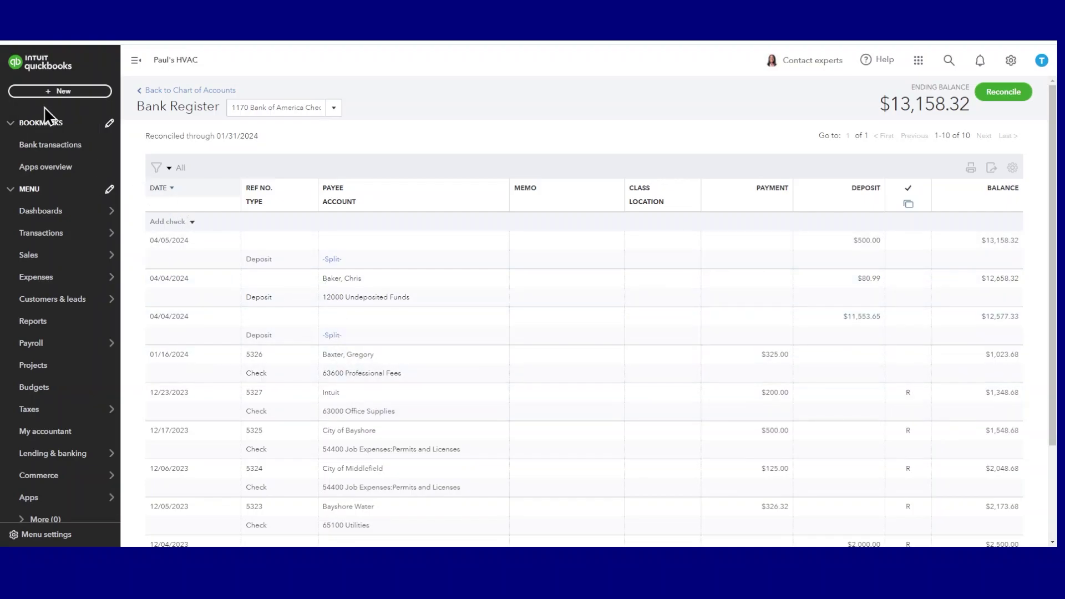
left_click(51, 94)
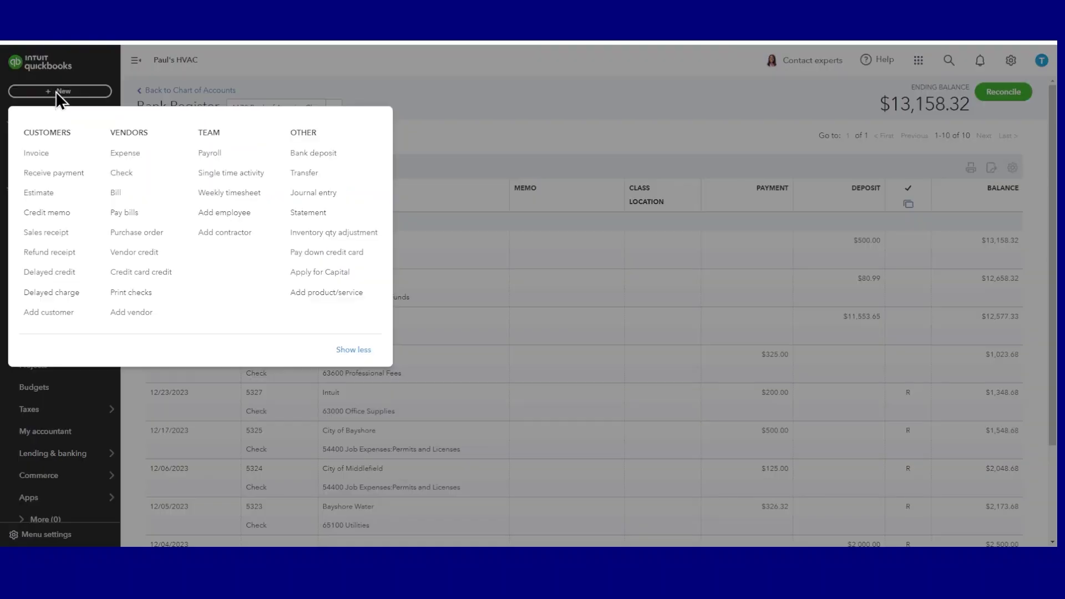
left_click(320, 156)
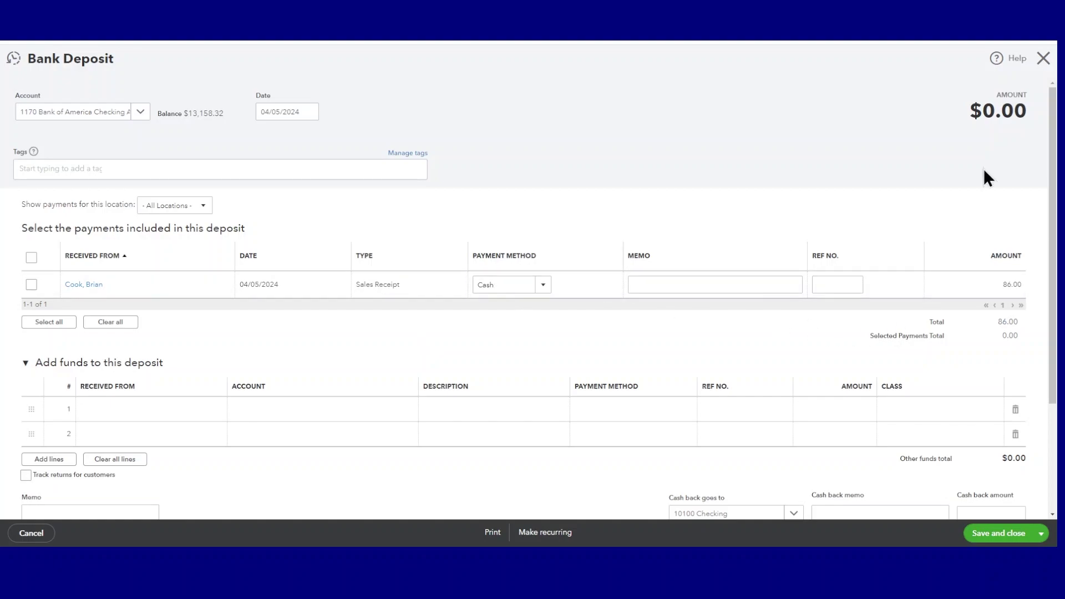
Step: Close the new Bank Deposit window without saving
left_click(1043, 58)
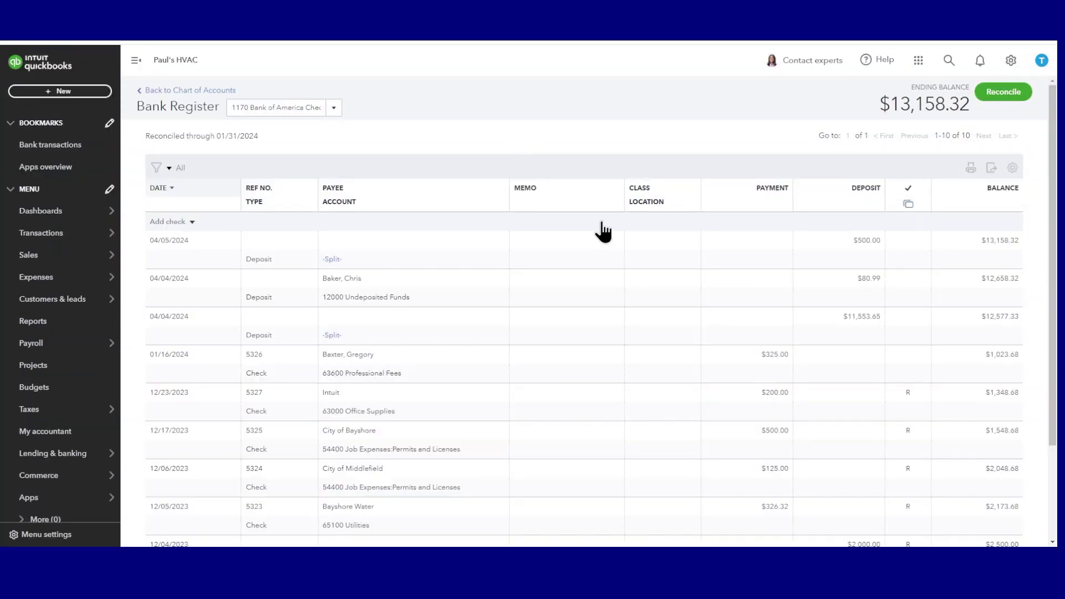